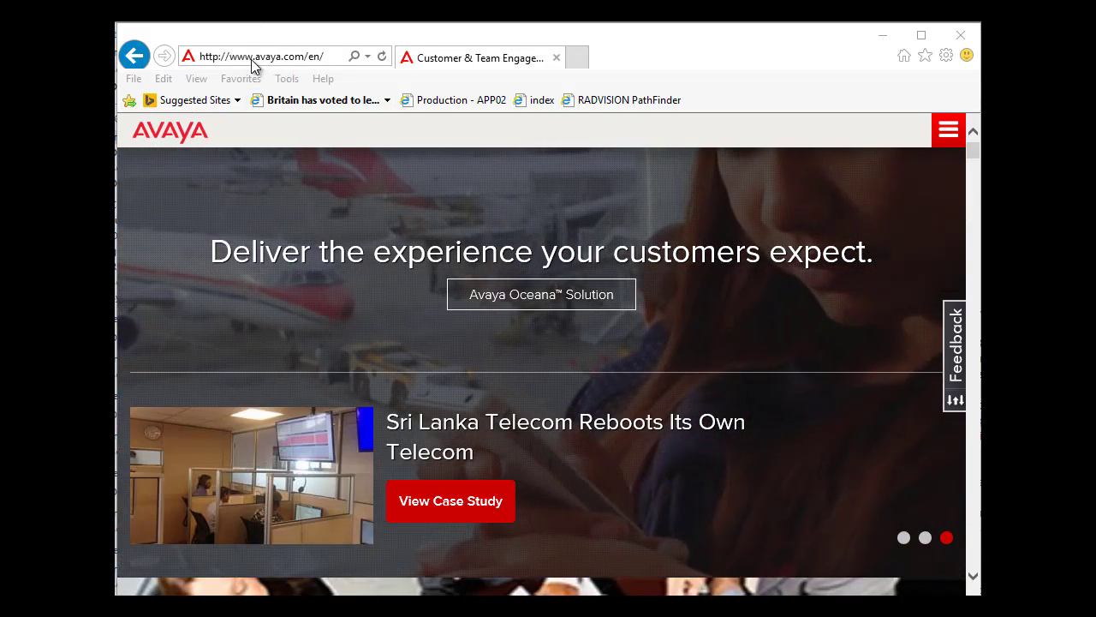
# Navigate Internet Explorer to sm.tryscopia.com to reach the Scopia User Portal sign-in page
pyautogui.click(254, 58)
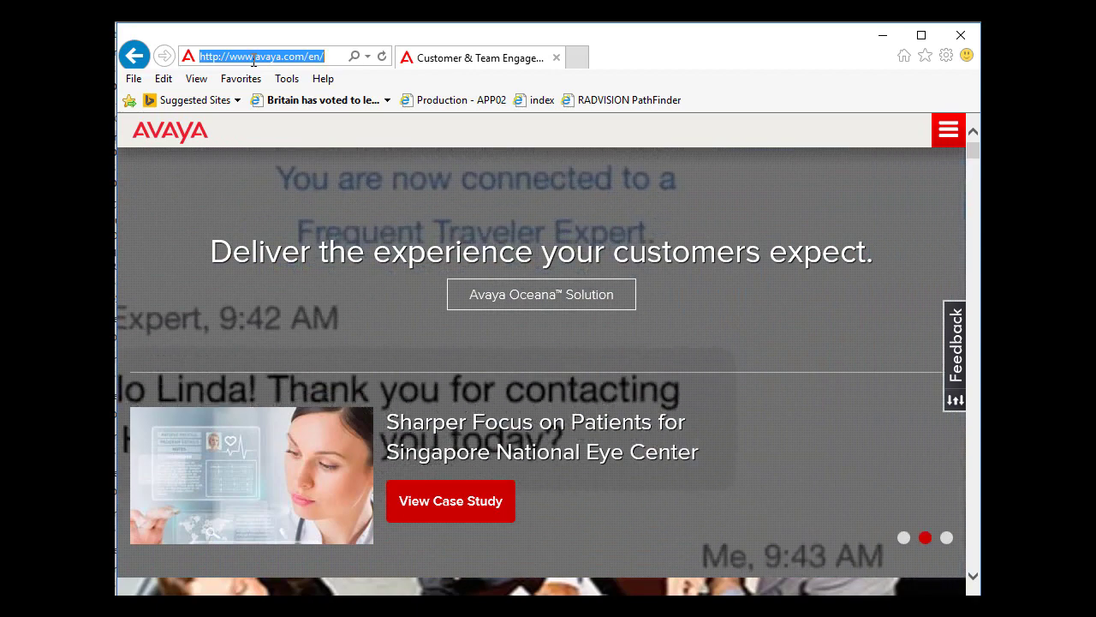
pyautogui.write('http')
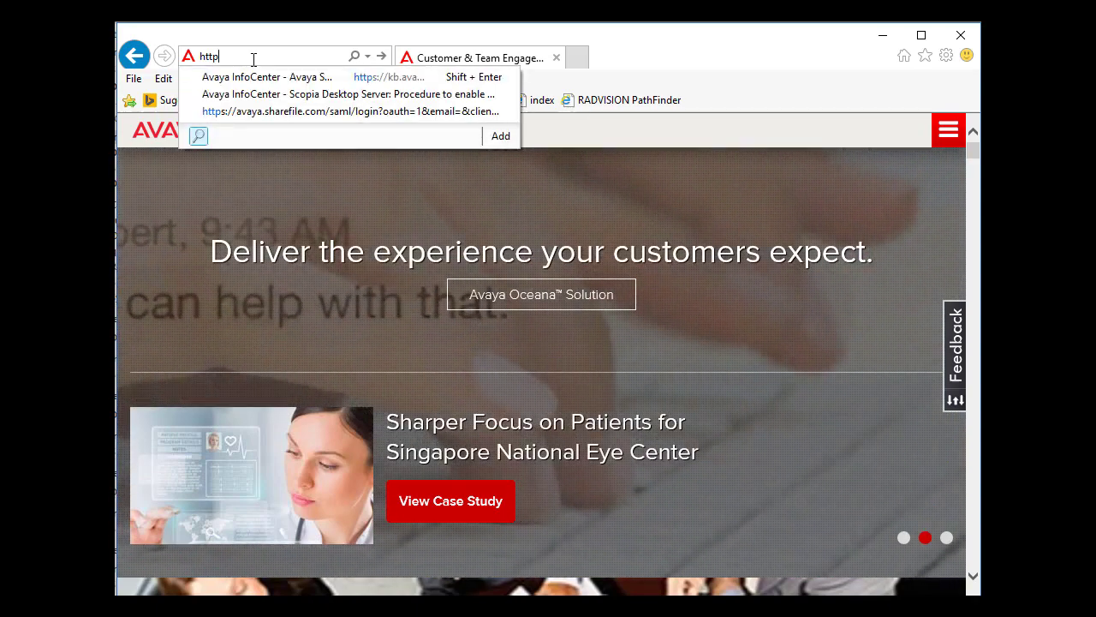
pyautogui.press('BackSpace')
pyautogui.press('BackSpace')
pyautogui.press('BackSpace')
pyautogui.press('BackSpace')
pyautogui.write('sm')
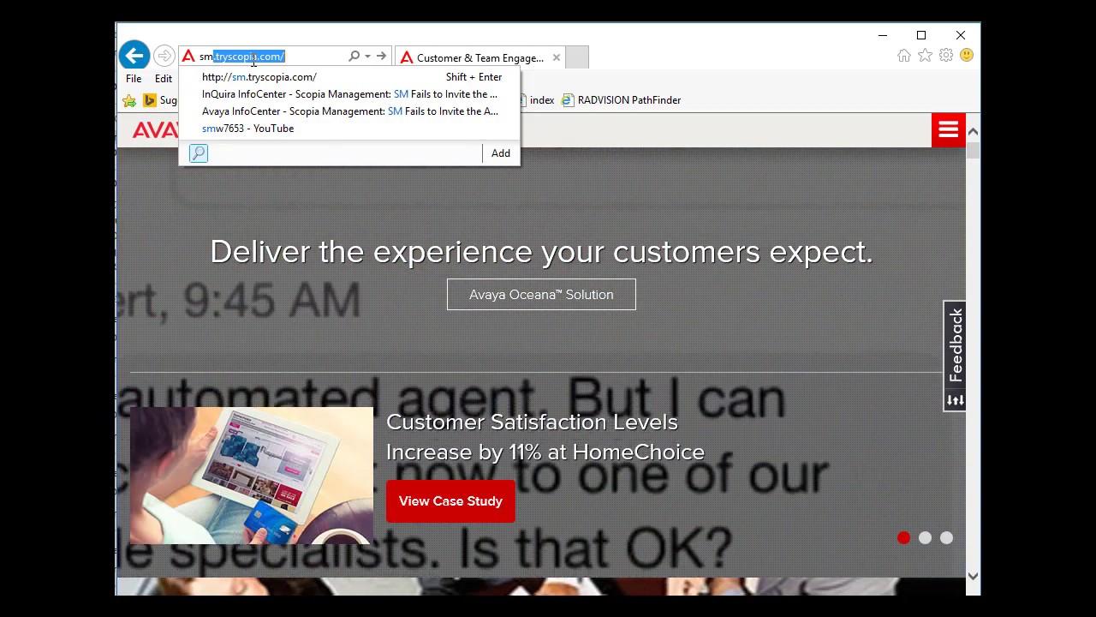
pyautogui.press('Return')
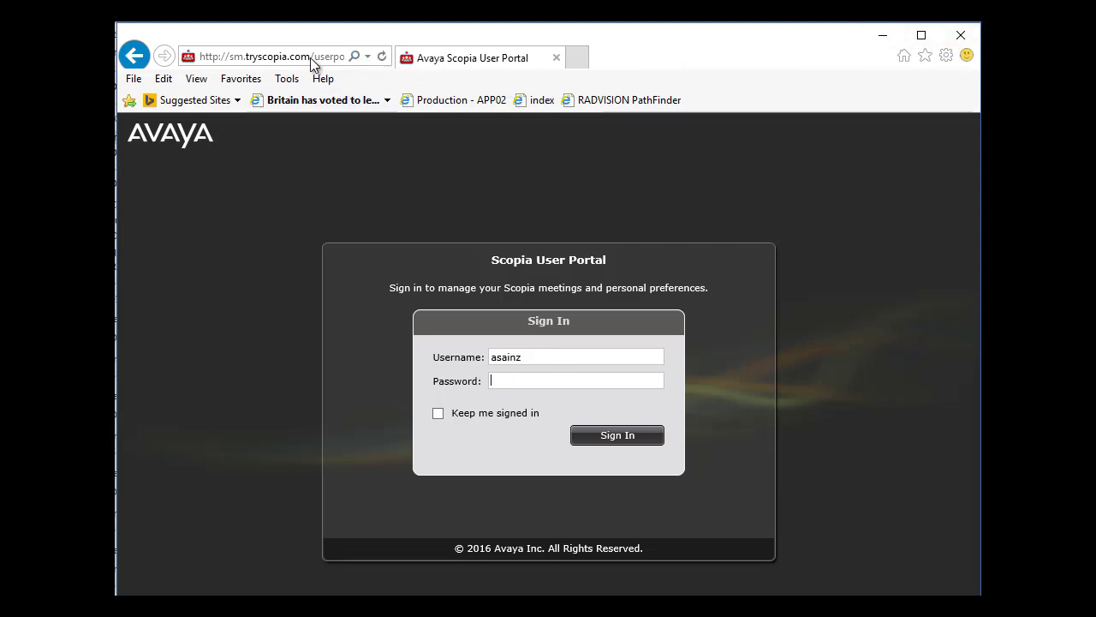
# Sign in to the Scopia User Portal by entering the account password
pyautogui.click(307, 56)
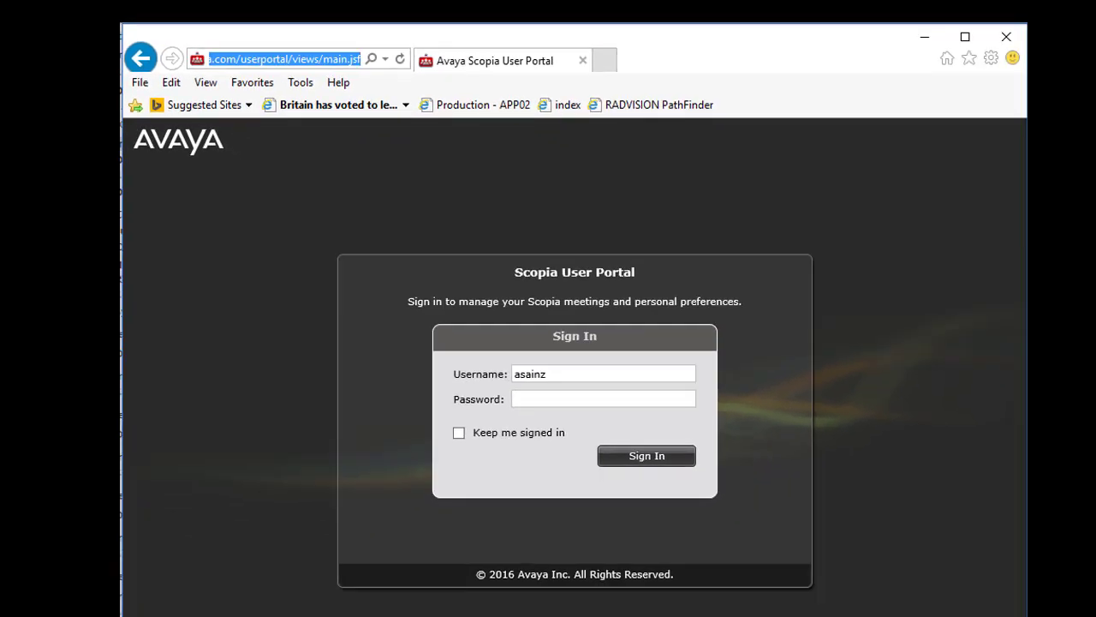
pyautogui.click(604, 398)
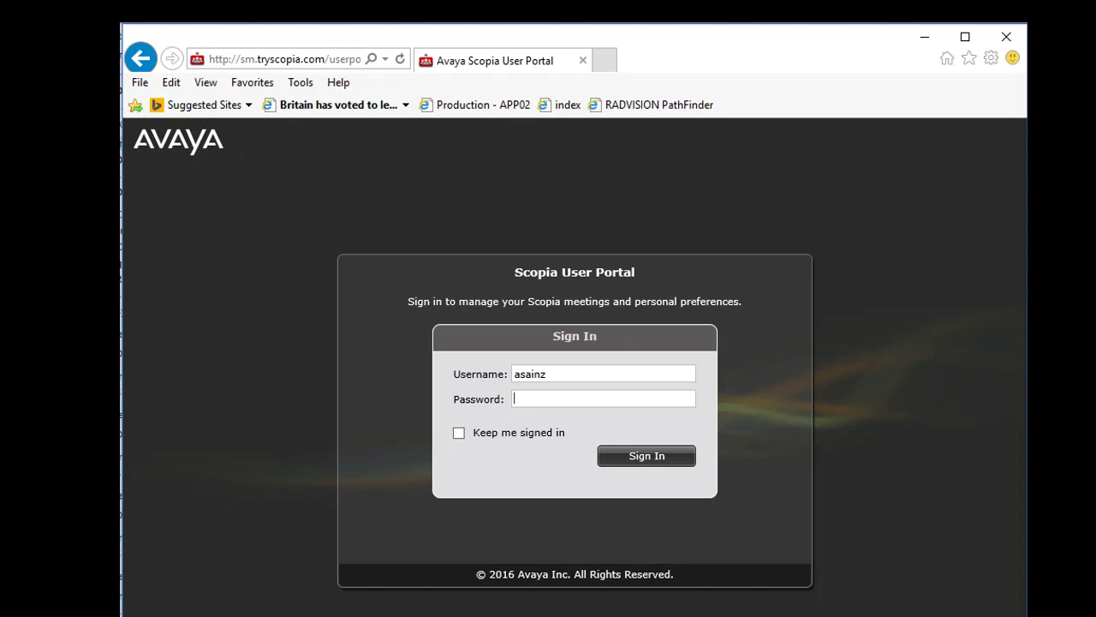
pyautogui.write('*******')
pyautogui.press('Return')
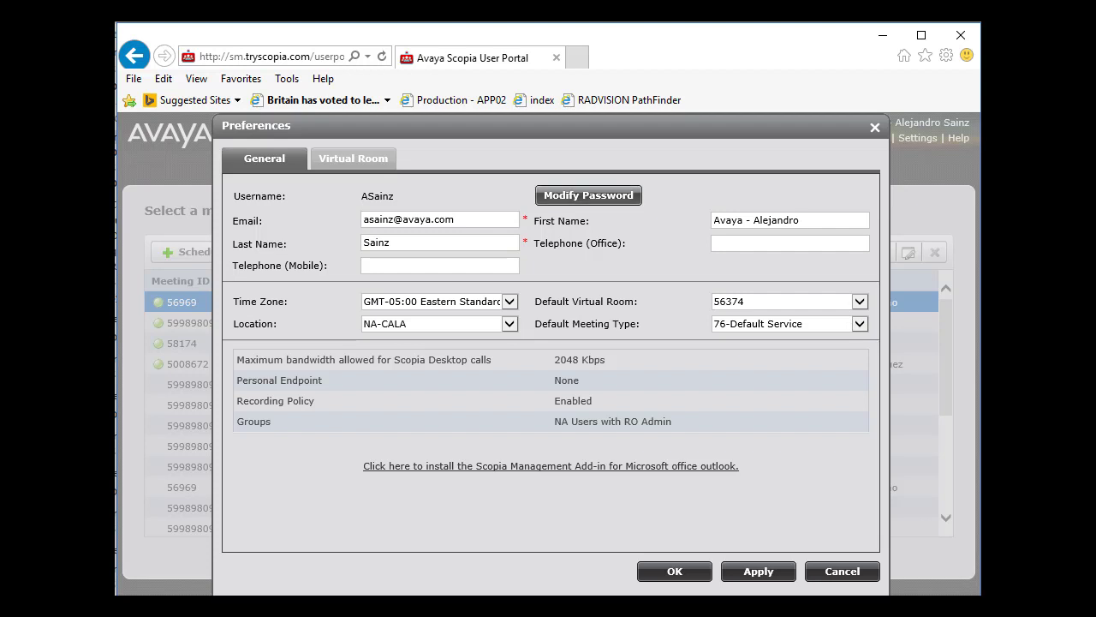
# Open then dismiss the password change form, and cancel the Outlook add-in download
pyautogui.click(589, 196)
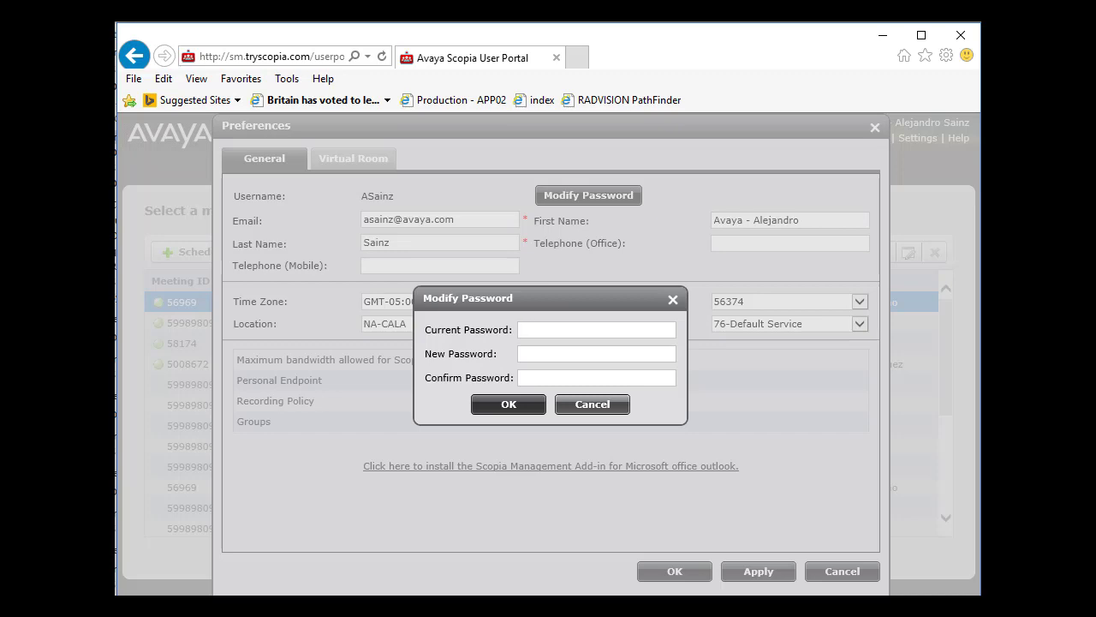
pyautogui.press('Escape')
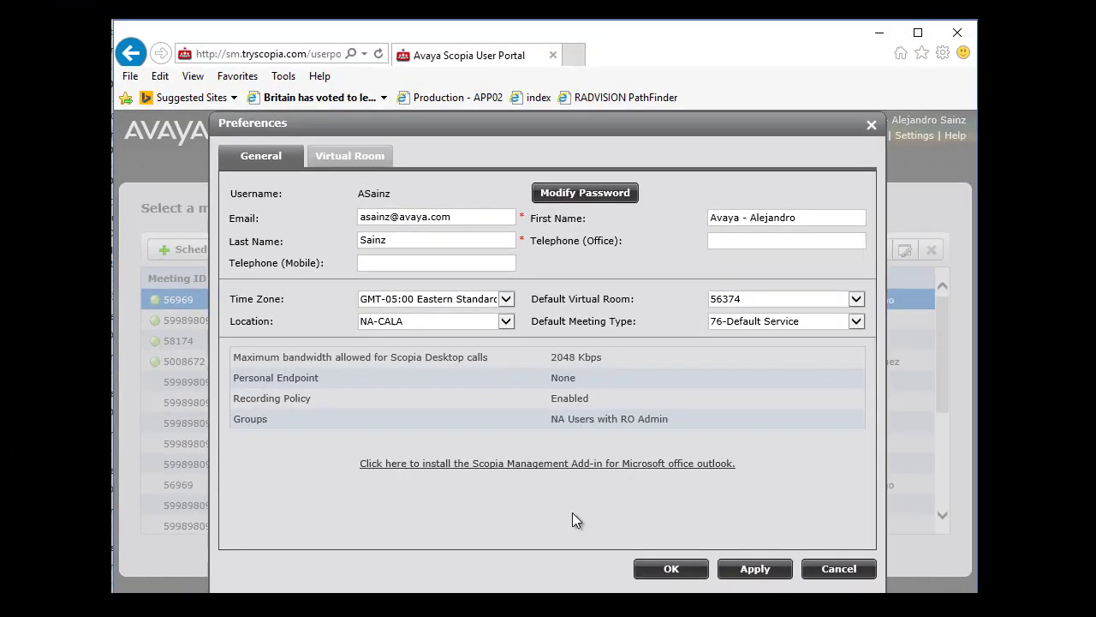
pyautogui.click(516, 463)
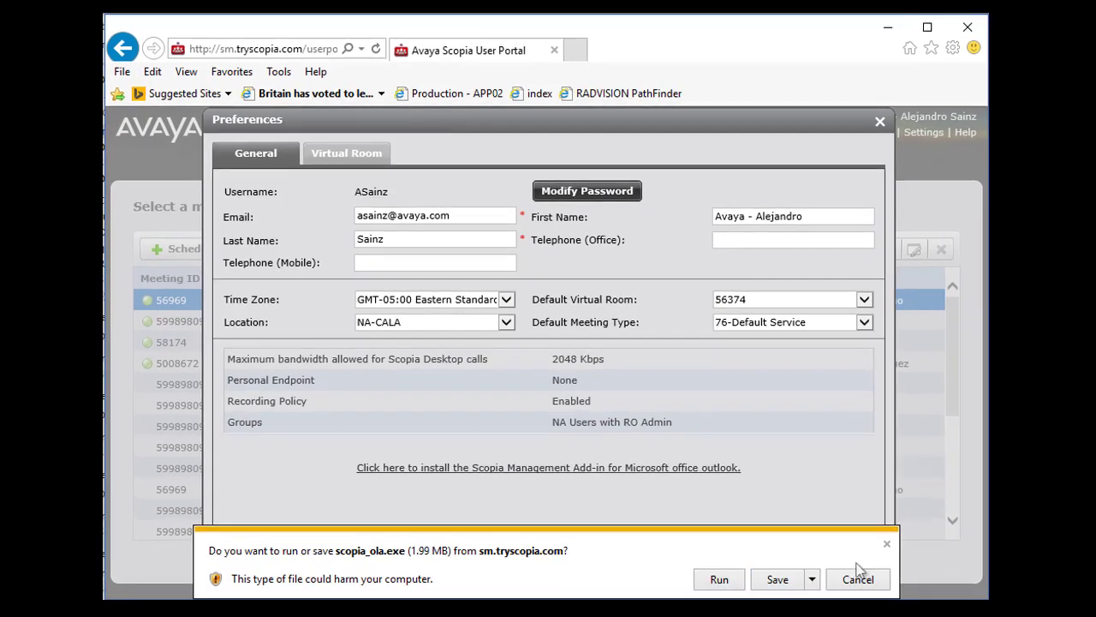
pyautogui.click(859, 575)
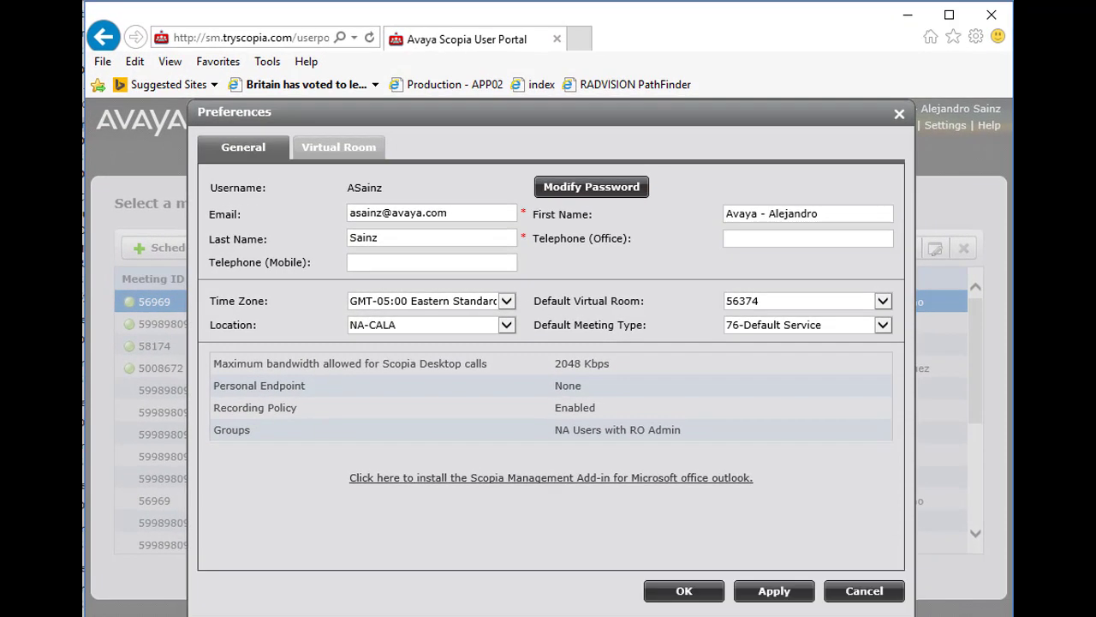
# In Virtual Room settings keep meeting type 80-Default Service - Elite 6000, then list endpoints to invite
pyautogui.click(338, 147)
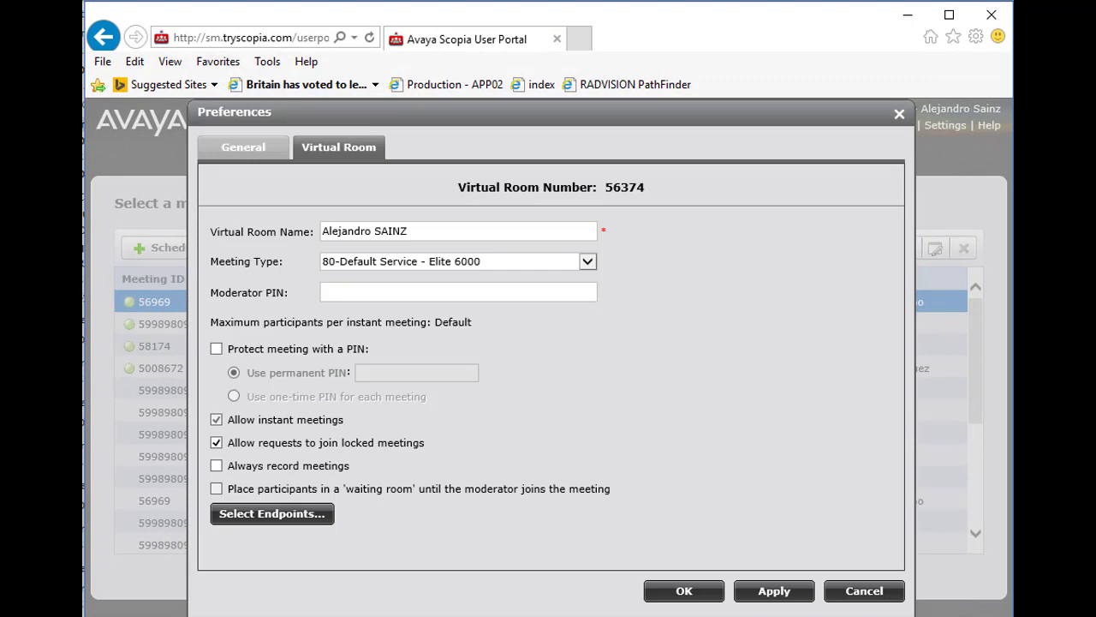
pyautogui.click(588, 262)
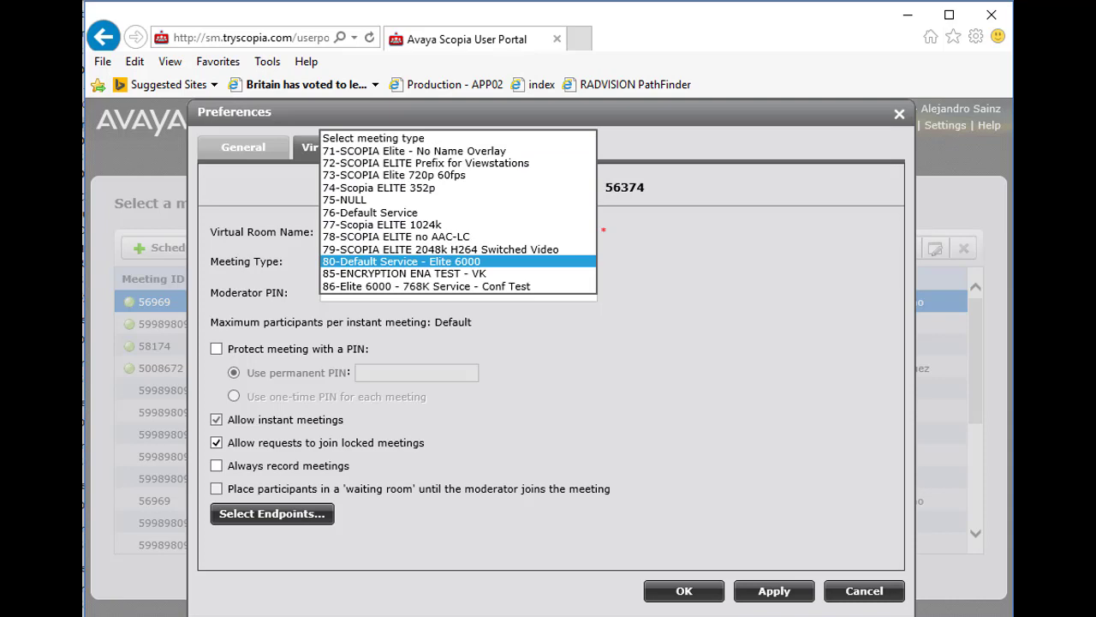
pyautogui.press('Return')
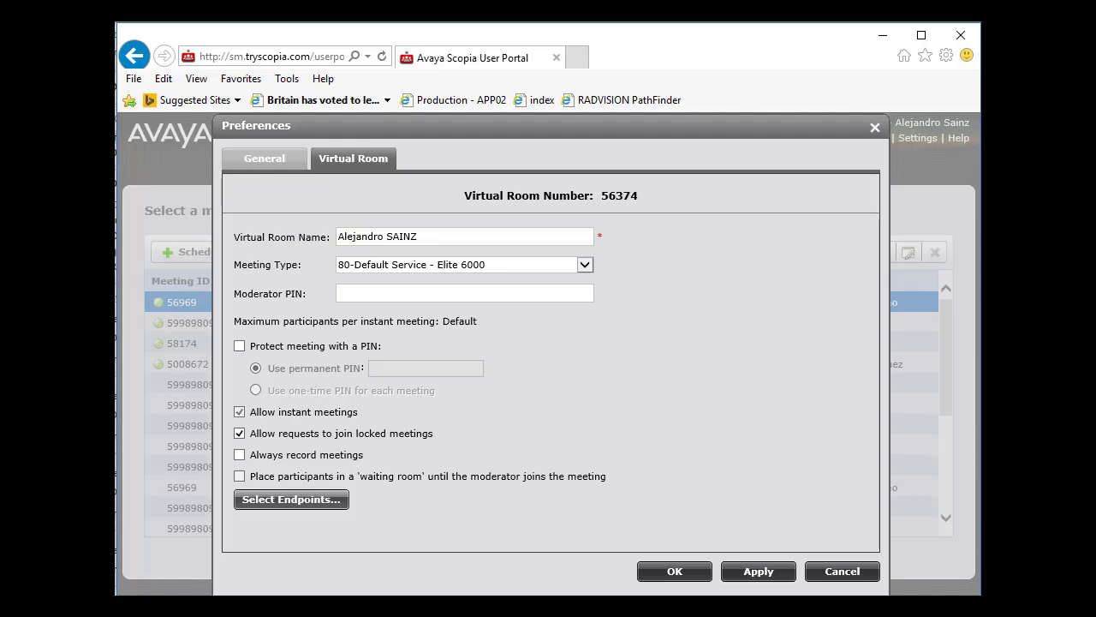
pyautogui.click(291, 498)
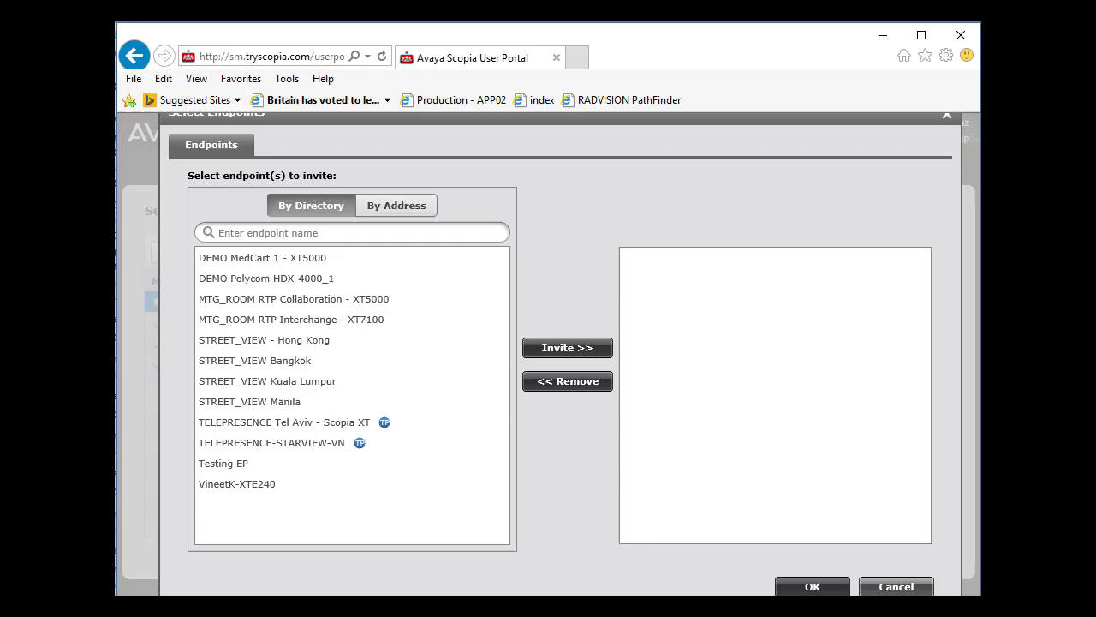
# Dismiss the Select Endpoints dialog with no endpoints invited
pyautogui.press('Escape')
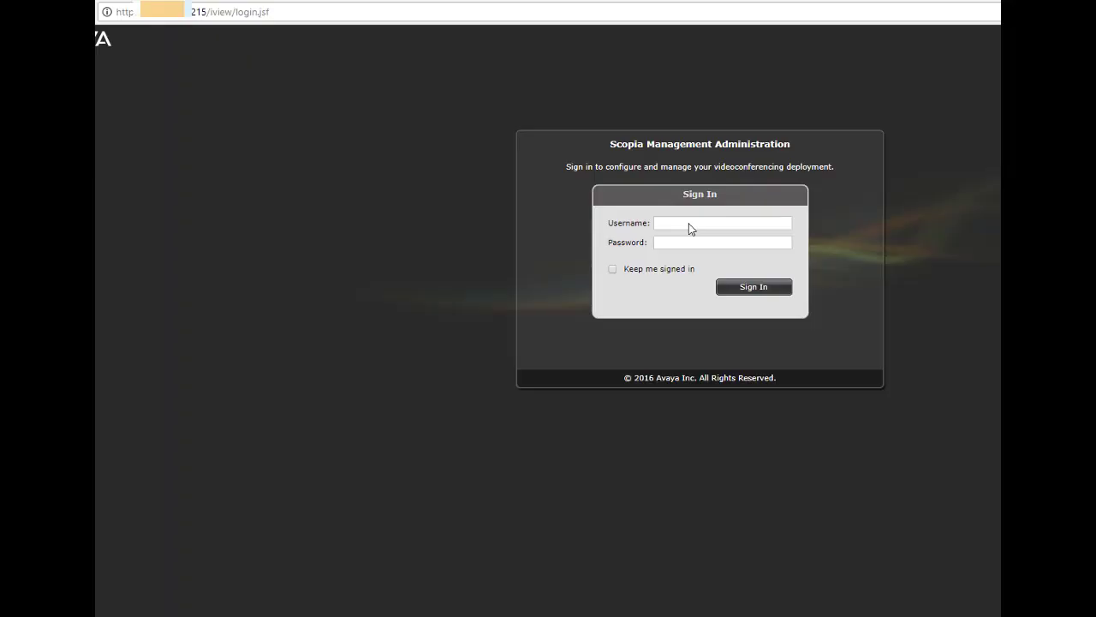
# Enter the administrator username and password on the Administration sign-in page
pyautogui.click(685, 224)
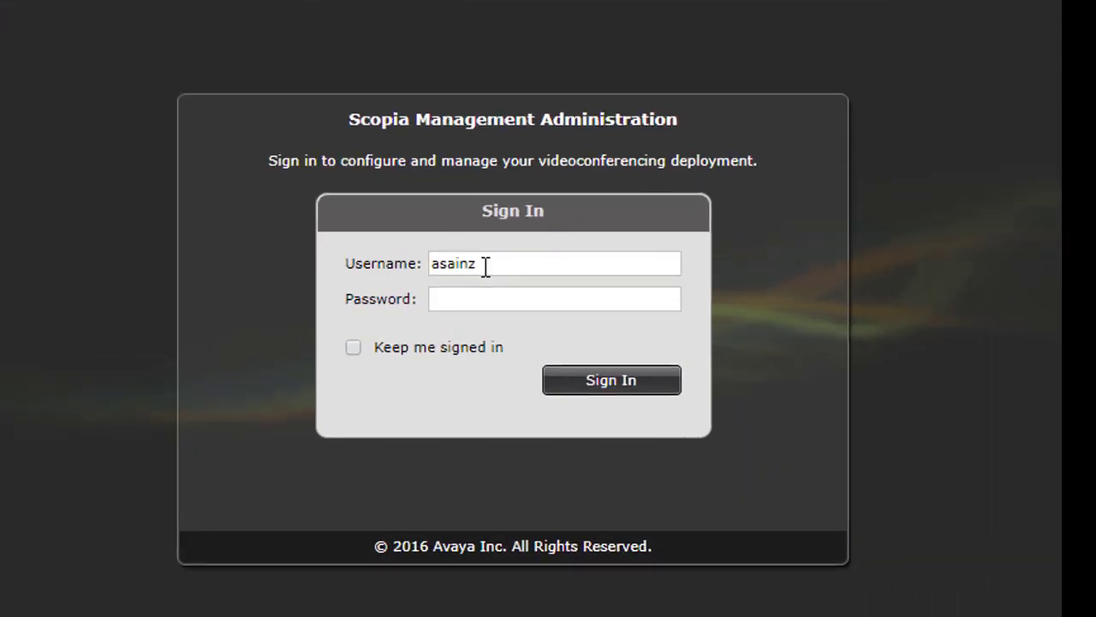
pyautogui.press('Tab')
pyautogui.write('••')
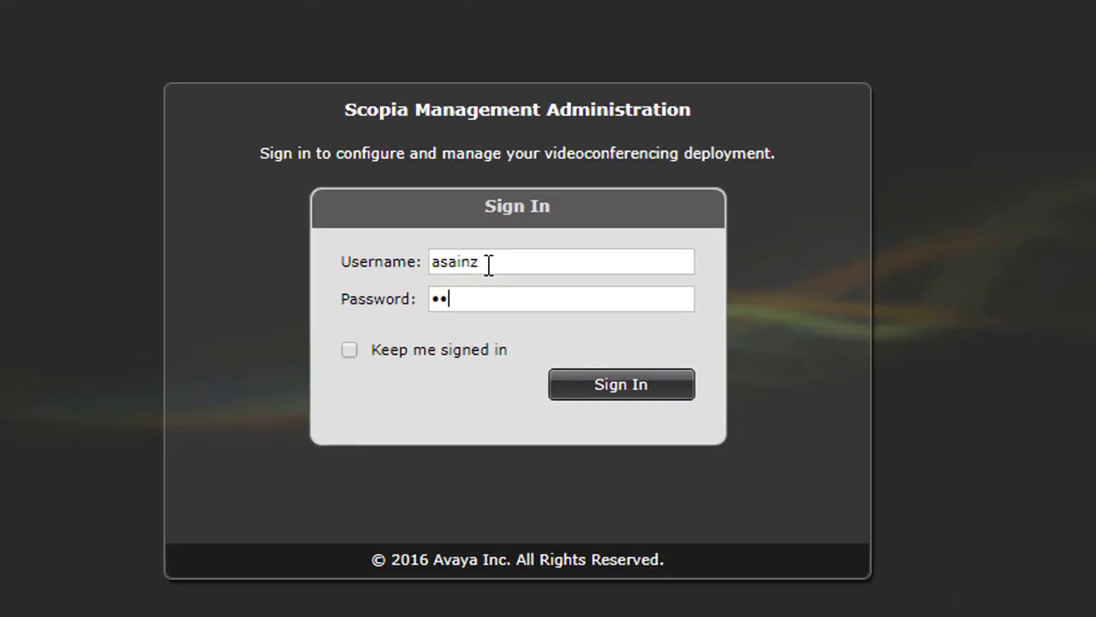
pyautogui.write('••••••')
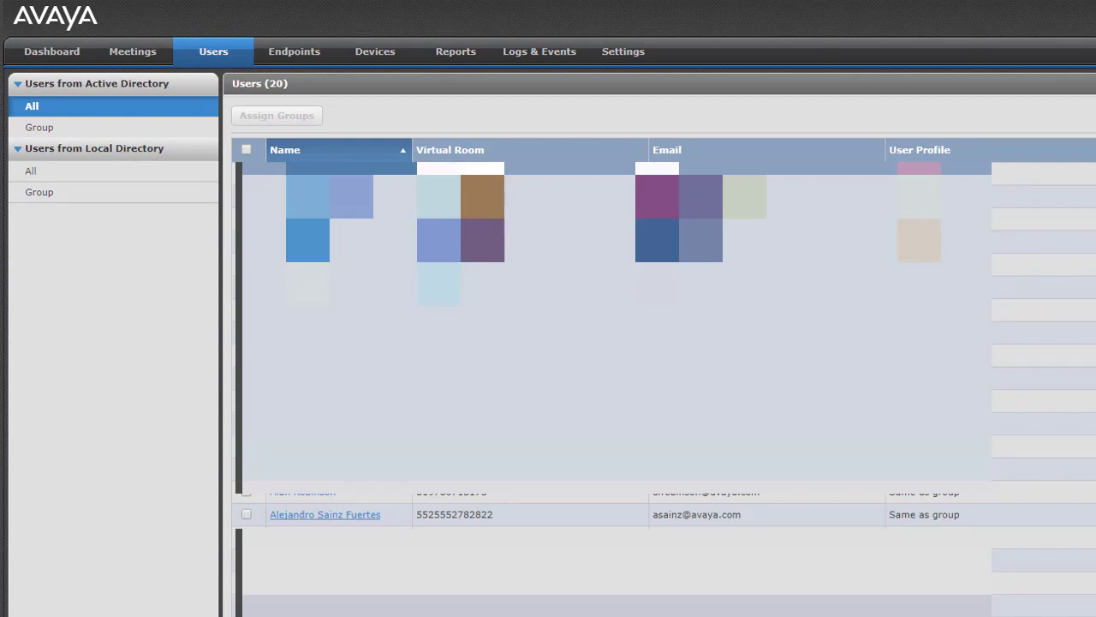
# Open the demo user's account details from the Users list
pyautogui.click(324, 514)
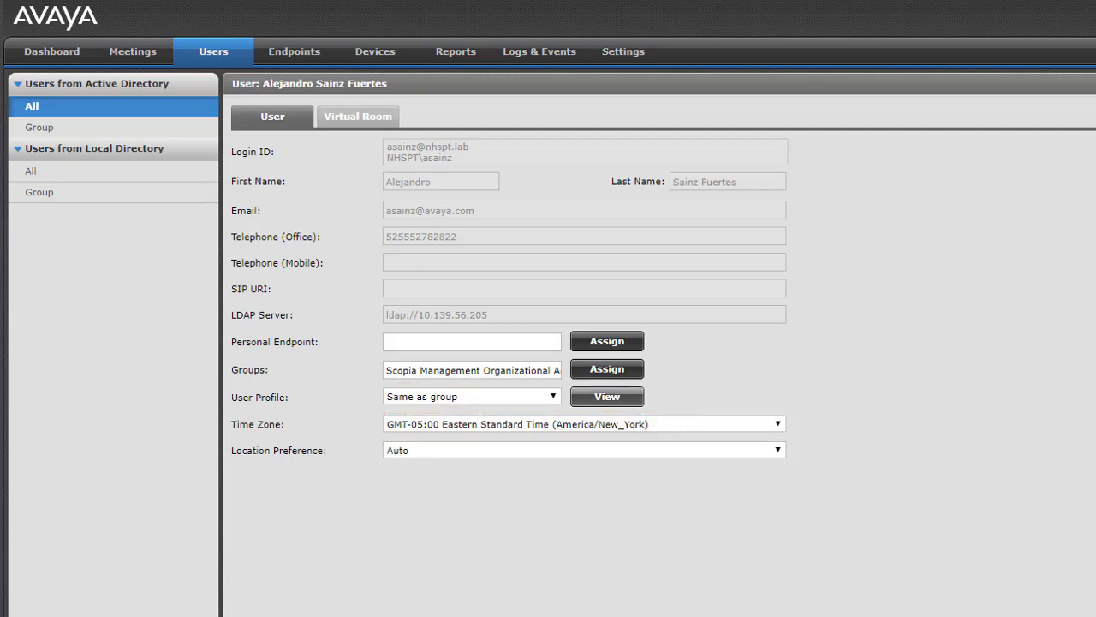
# View the user profile and highlight its view-all and moderate-without-PIN permissions
pyautogui.click(607, 396)
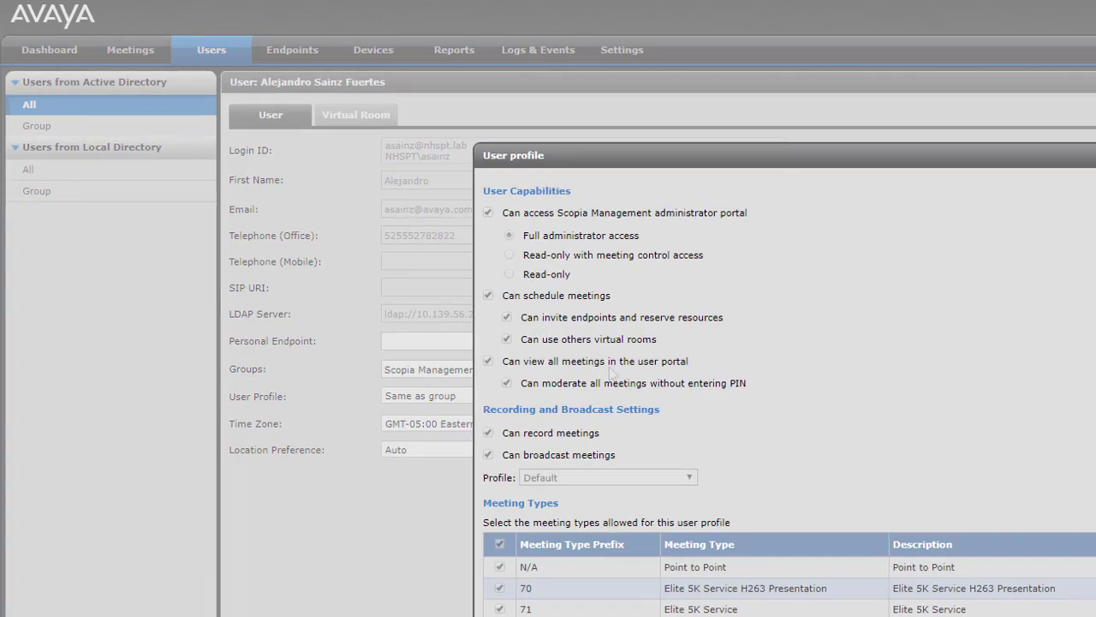
pyautogui.moveTo(523, 146); pyautogui.dragTo(356, 132)
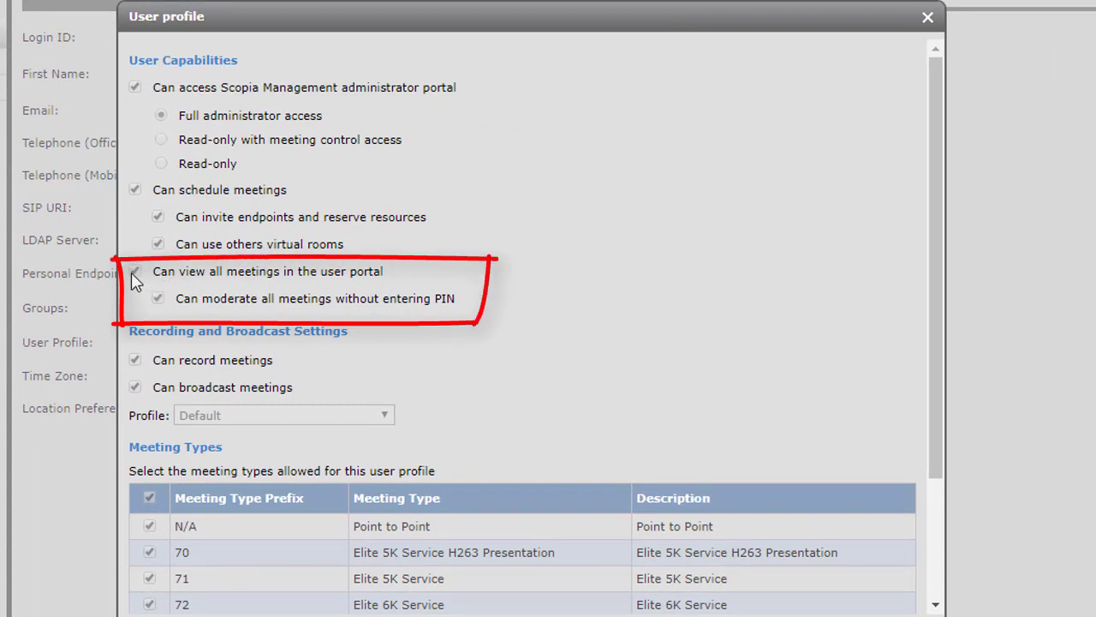
pyautogui.moveTo(156, 272)
pyautogui.mouseDown()
pyautogui.moveTo(380, 272)
pyautogui.moveTo(491, 299)
pyautogui.mouseUp()
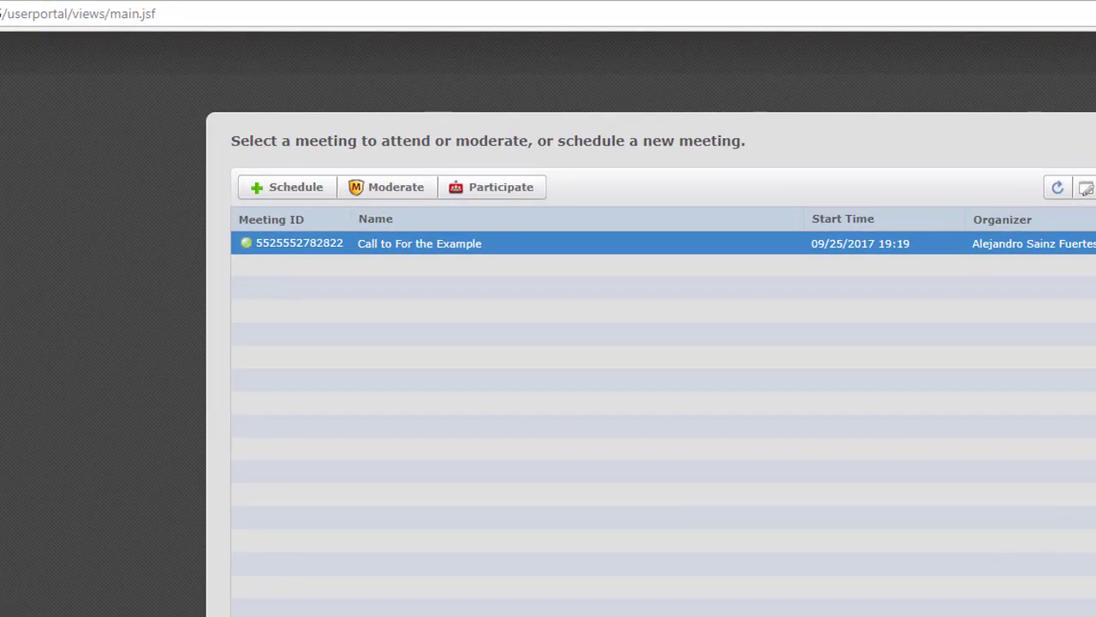
# Open the meeting Call to For the Example for moderation from the portal's meeting list
pyautogui.moveTo(7, 13); pyautogui.dragTo(158, 13)
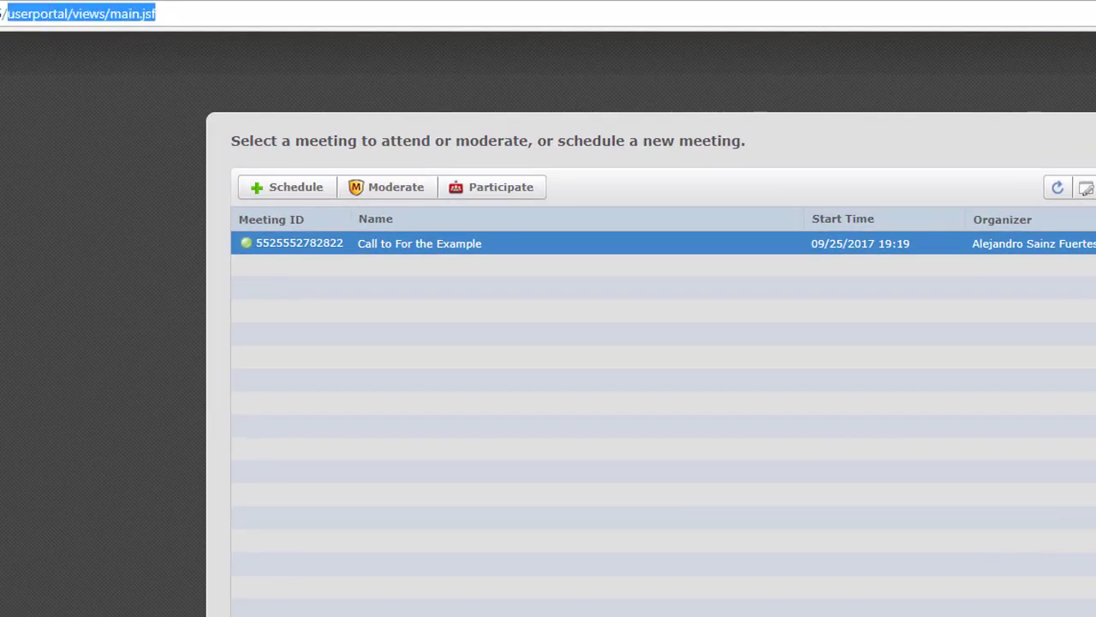
pyautogui.click(158, 14)
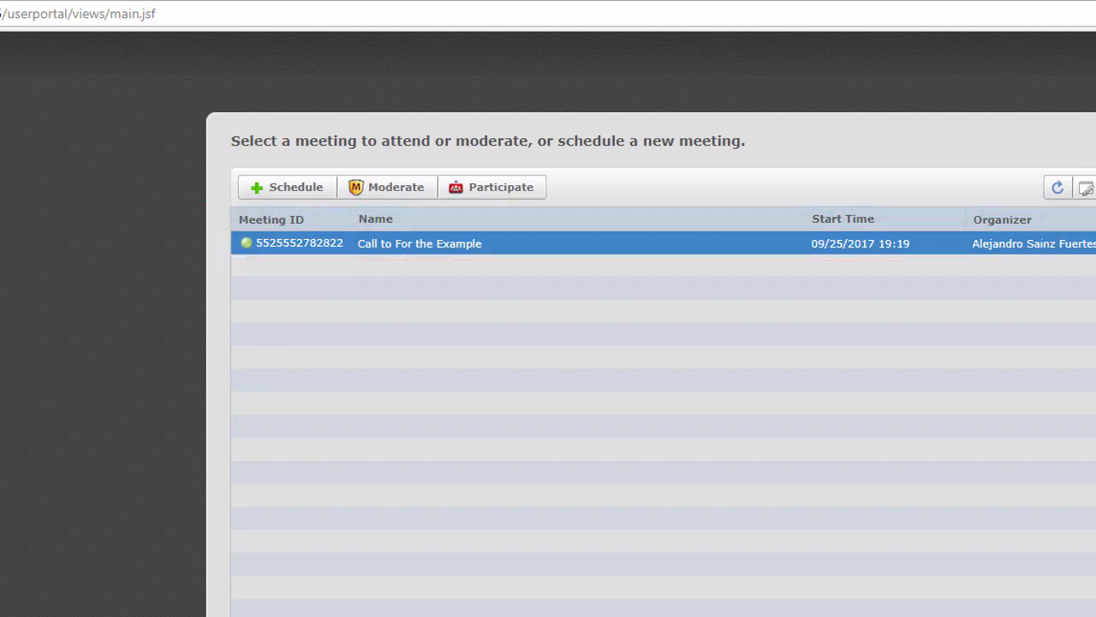
pyautogui.doubleClick(299, 243)
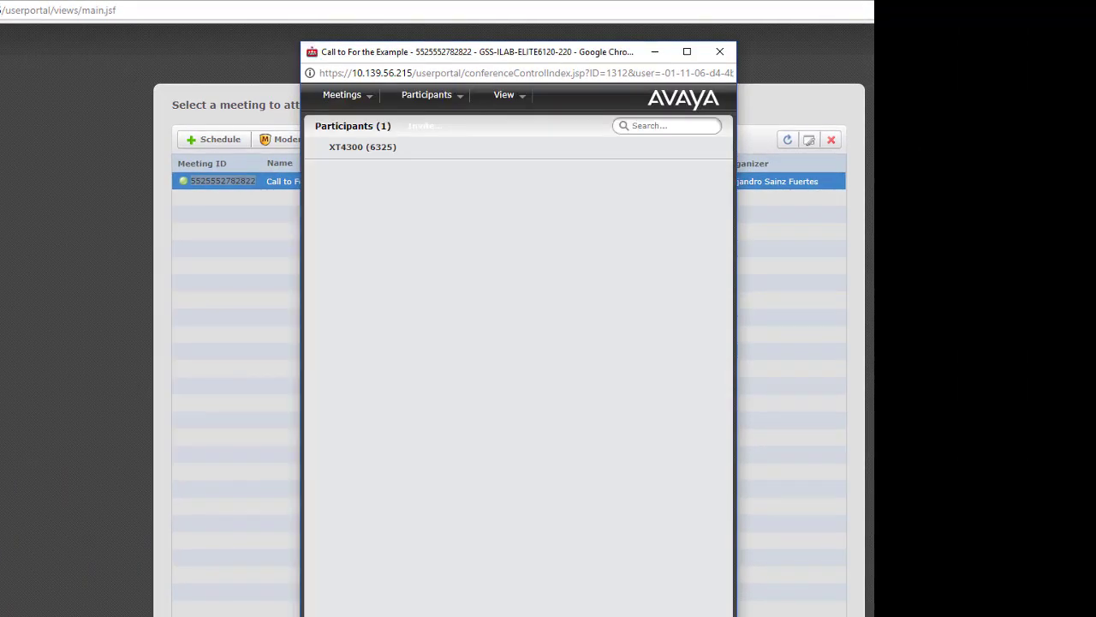
# Reposition the Conference Control window to reveal the meeting organizer
pyautogui.moveTo(375, 50); pyautogui.dragTo(449, 58)
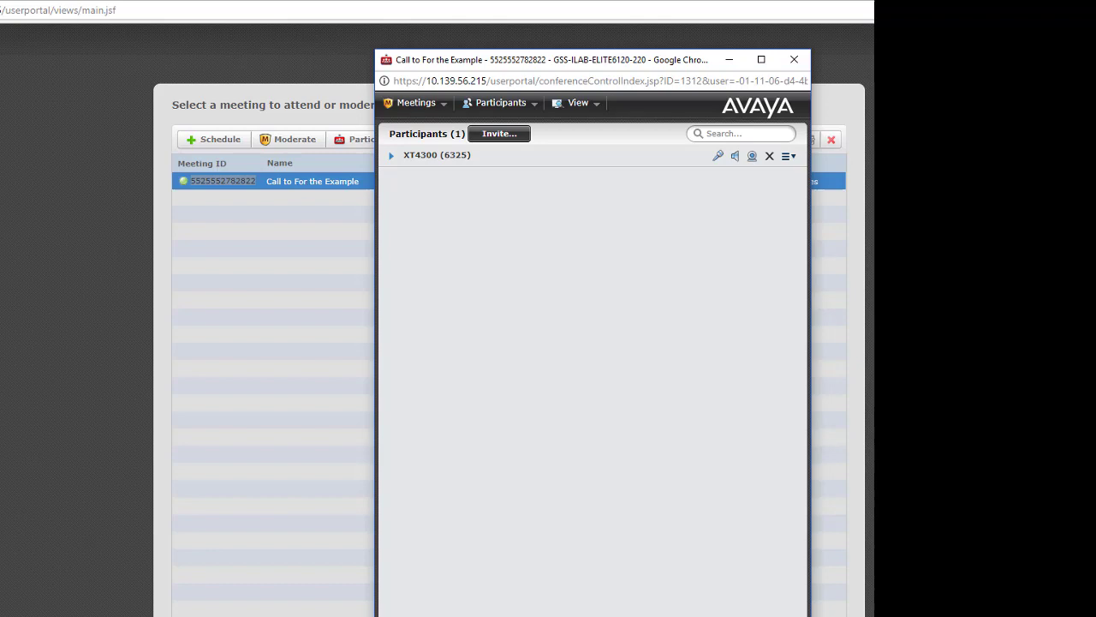
pyautogui.moveTo(489, 61); pyautogui.dragTo(404, 63)
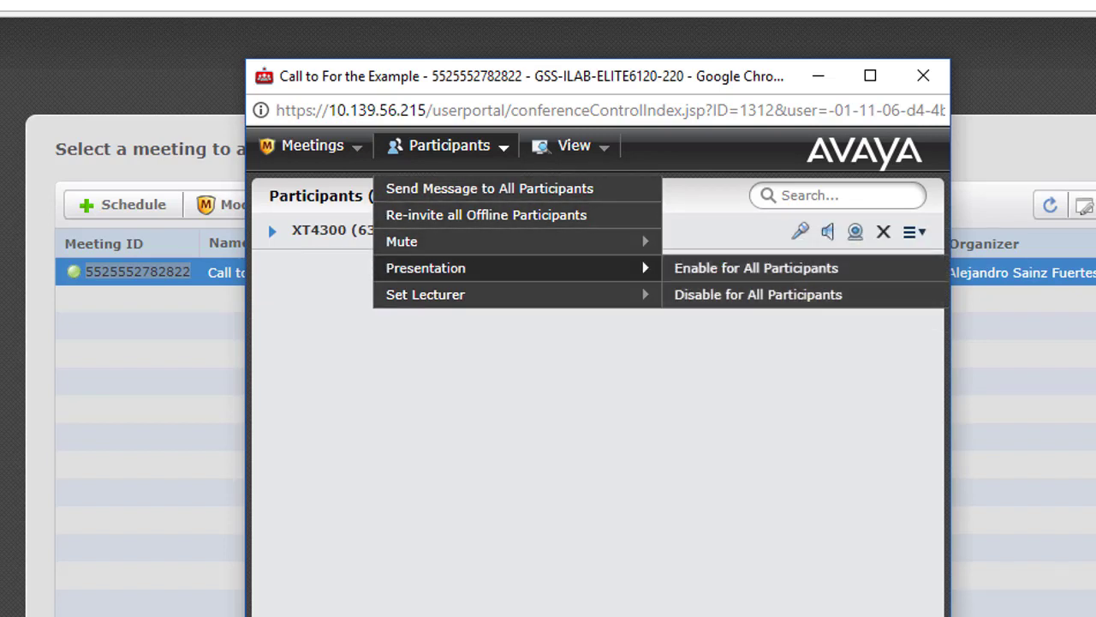
pyautogui.moveTo(425, 268)
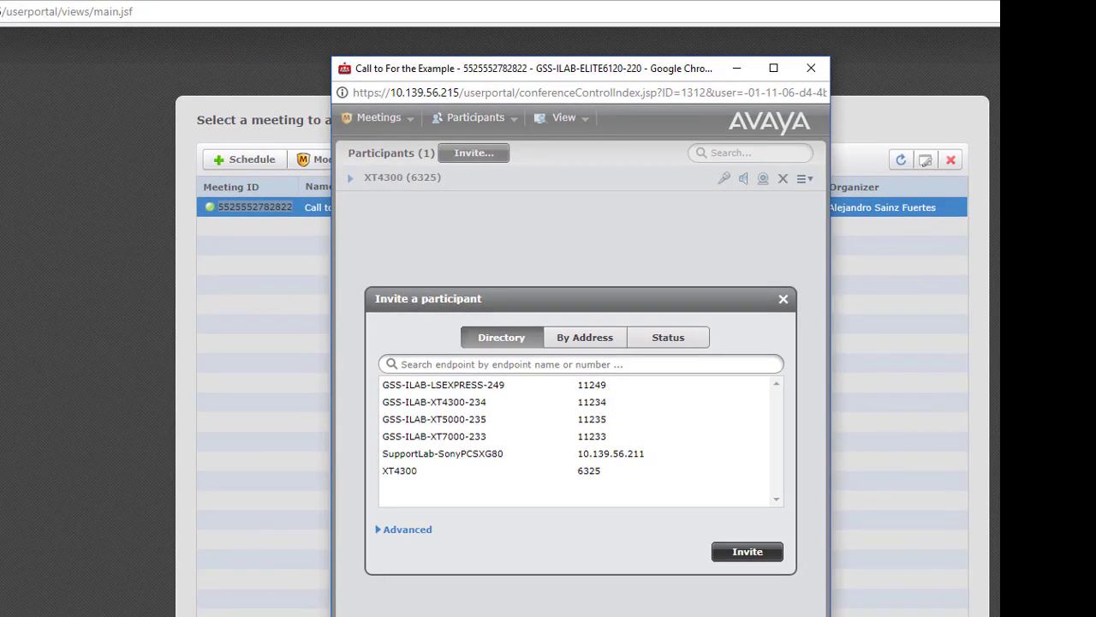
pyautogui.click(434, 419)
pyautogui.click(747, 551)
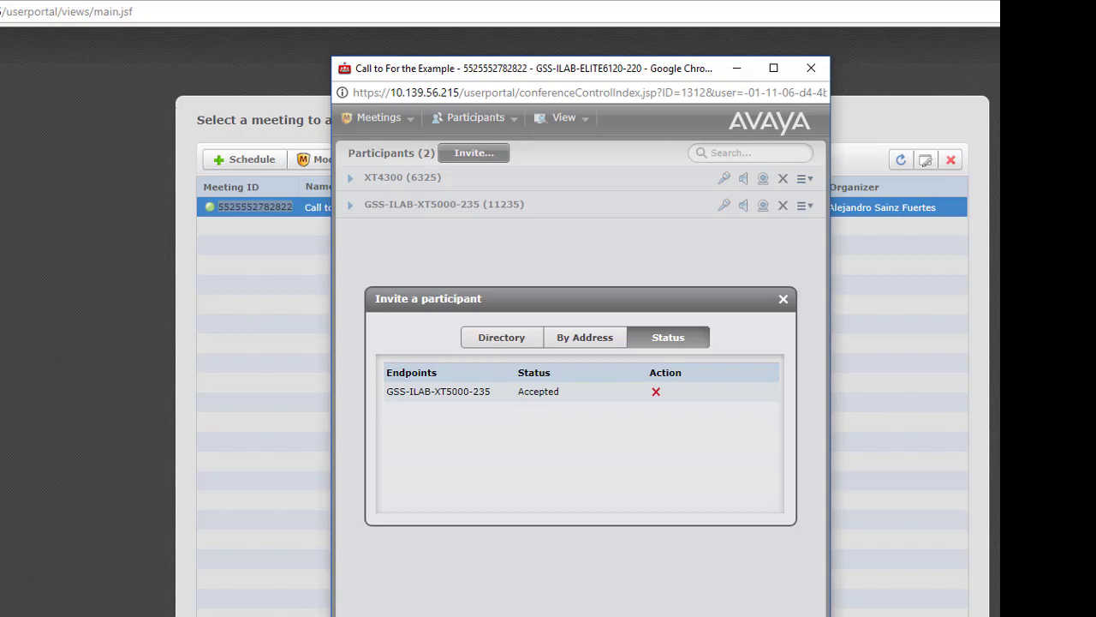
pyautogui.press('Escape')
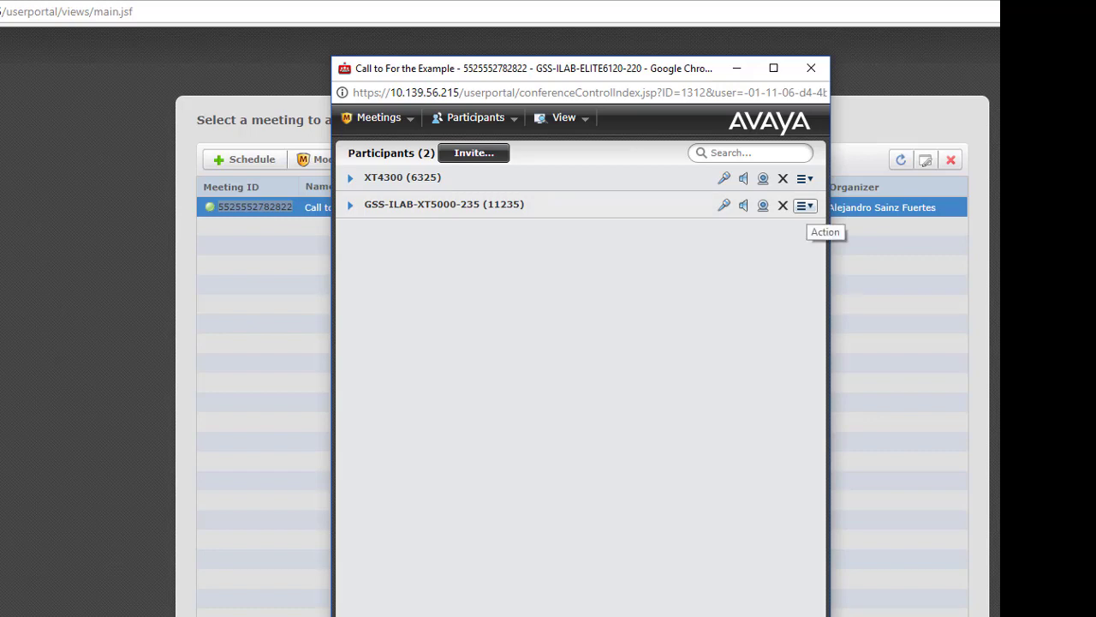
# Stop video and mute the microphones of both GSS-ILAB-XT5000-235 and XT4300
pyautogui.click(763, 205)
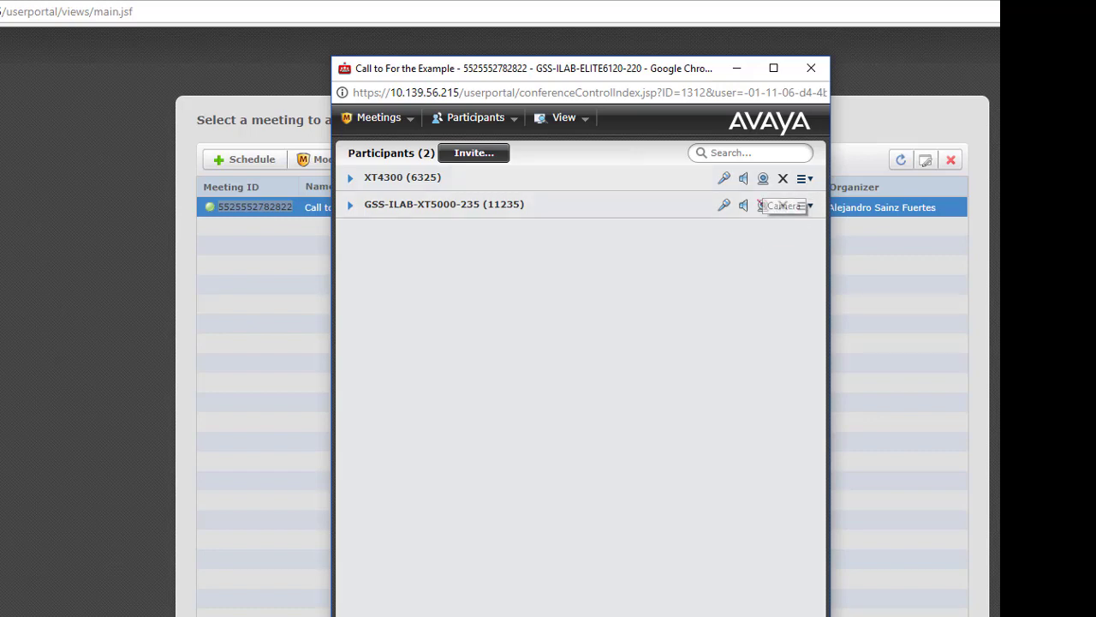
pyautogui.click(763, 178)
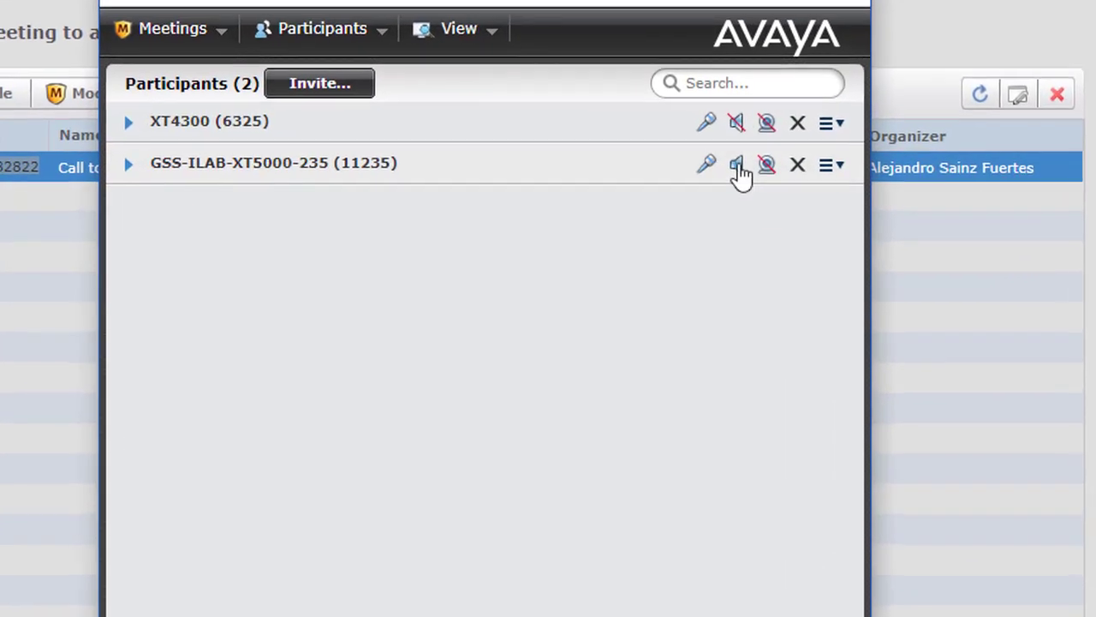
pyautogui.click(707, 165)
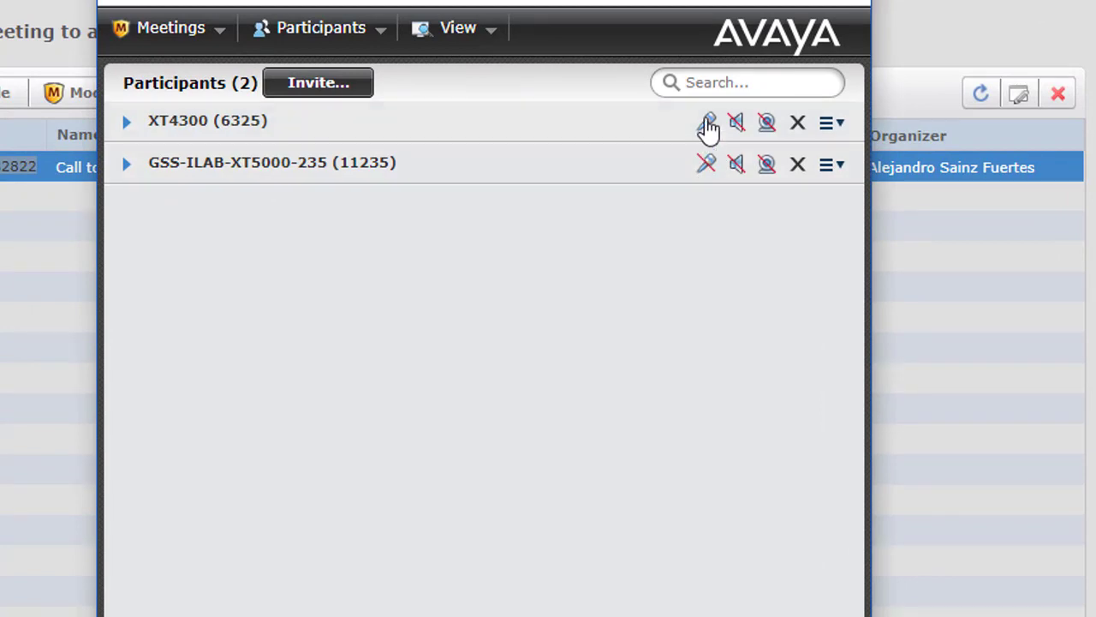
pyautogui.click(706, 124)
# Unmute XT4300's microphone and speaker, then remove XT4300 from the meeting
pyautogui.click(708, 124)
pyautogui.click(737, 124)
pyautogui.click(799, 126)
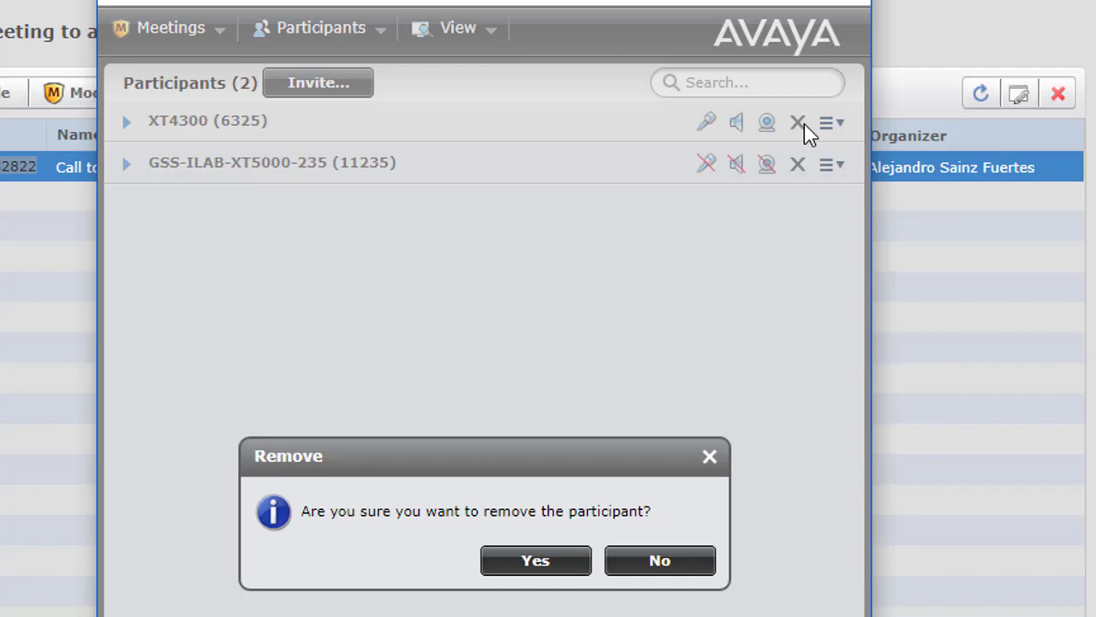
pyautogui.click(563, 569)
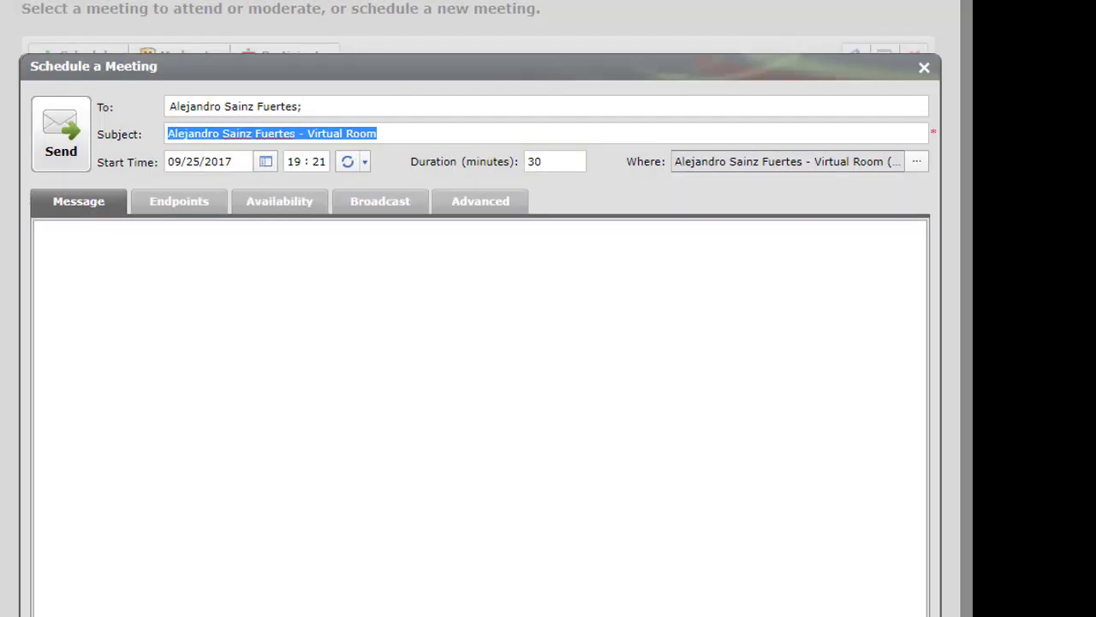
# Replace the default meeting subject with 'Example number 2'
pyautogui.write('Example')
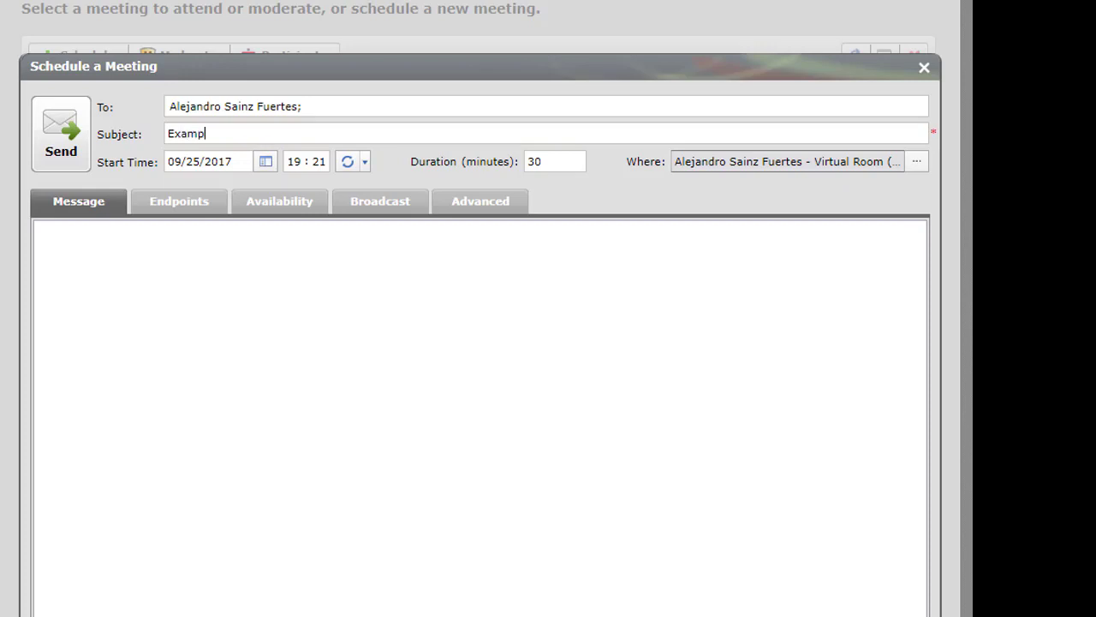
pyautogui.write(' number 2')
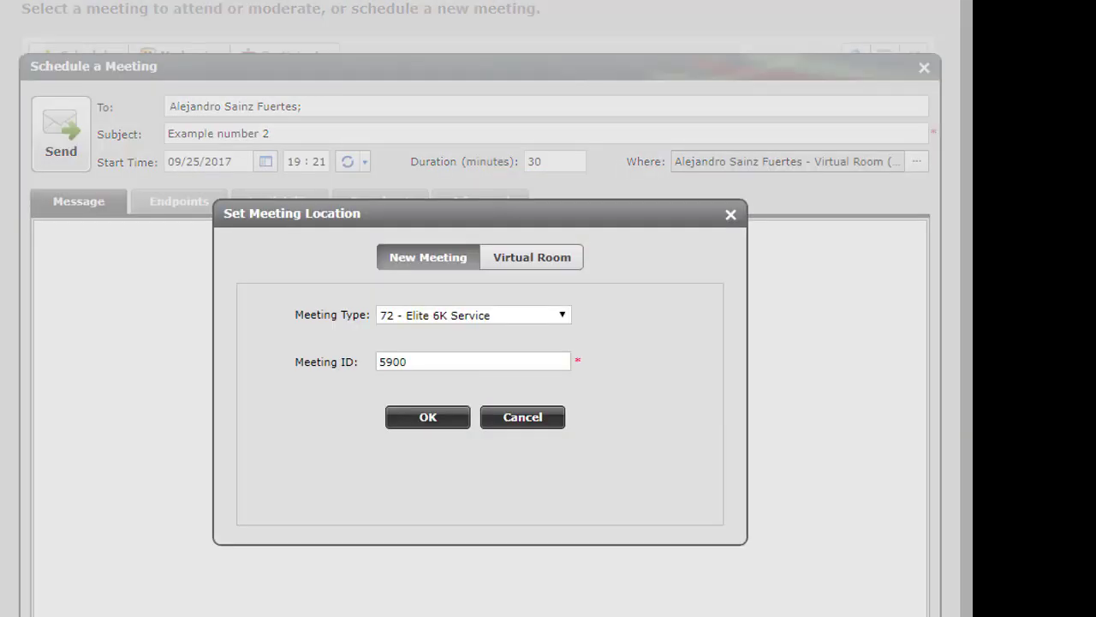
# Change the new meeting's ID to 5901 and keep meeting type 72 - Elite 6K Service
pyautogui.press('BackSpace')
pyautogui.write('1')
pyautogui.click(474, 315)
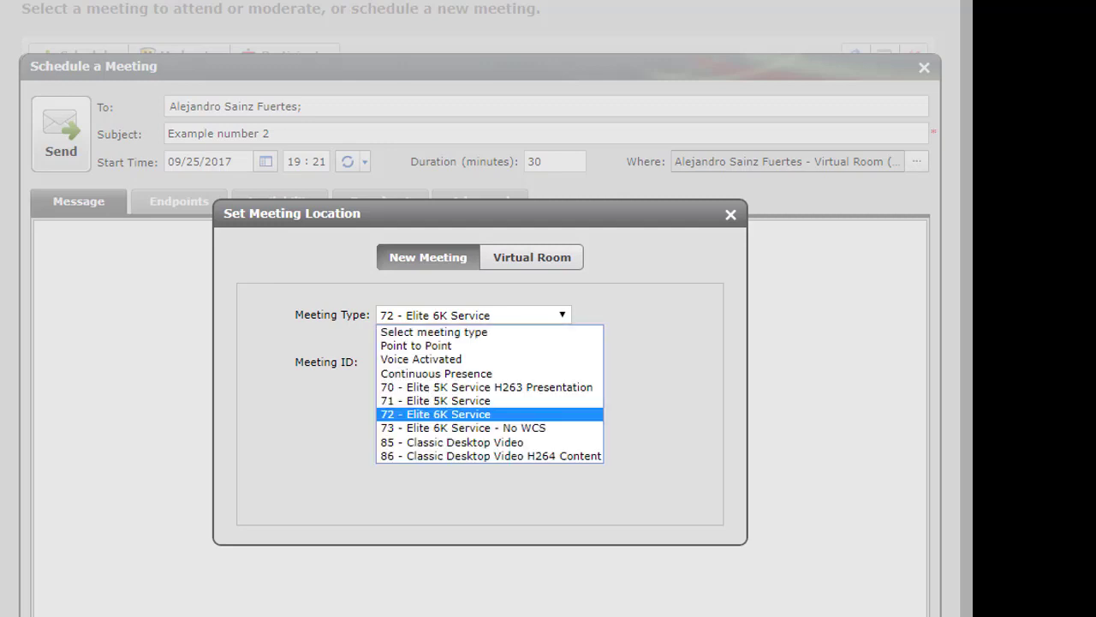
pyautogui.press('Escape')
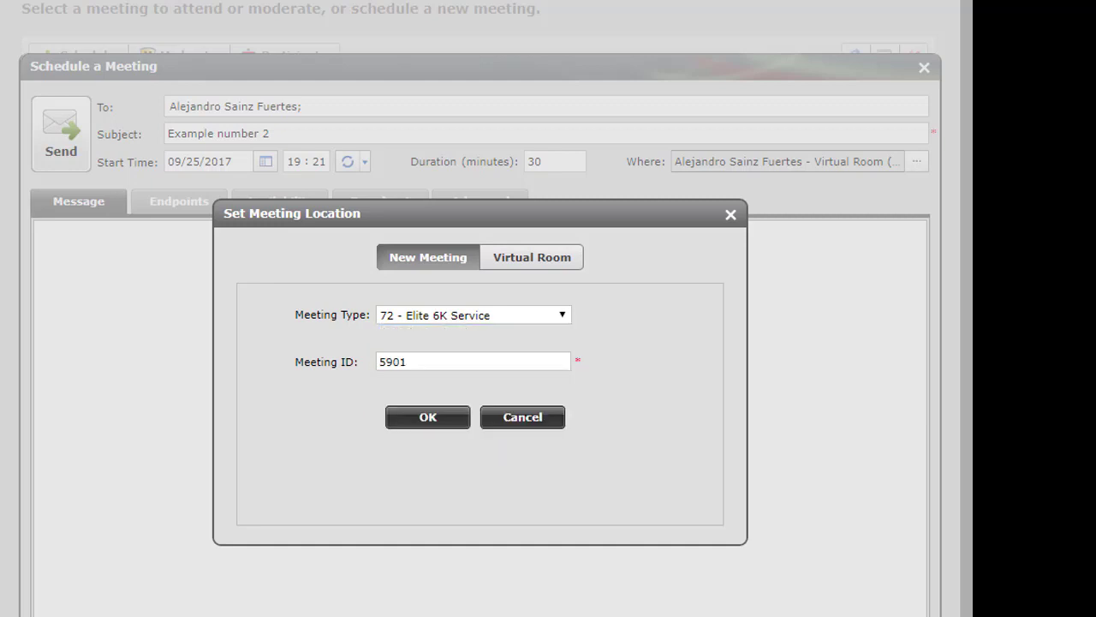
pyautogui.click(427, 417)
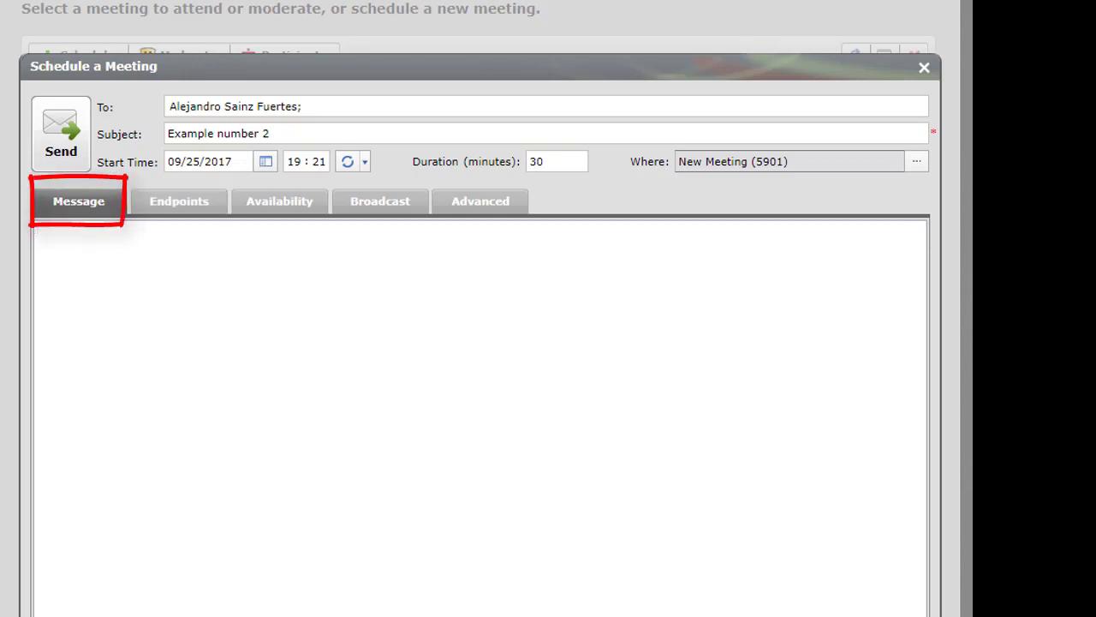
# Enter the message 'this is a test', invite endpoint XT4300, and view its availability
pyautogui.write('this is a ')
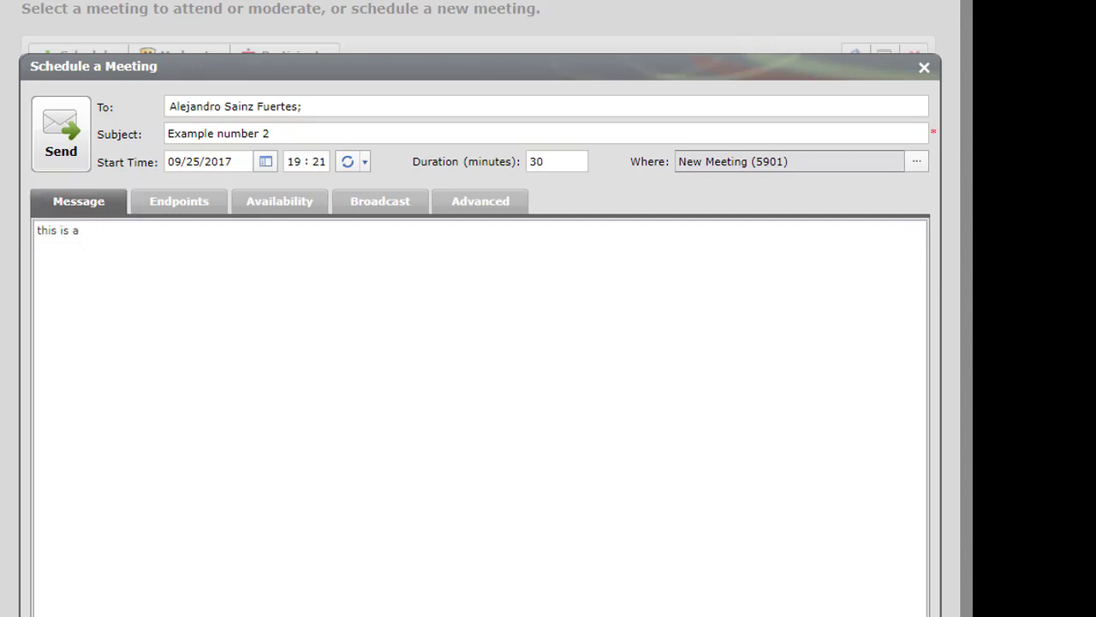
pyautogui.write('test')
pyautogui.click(179, 201)
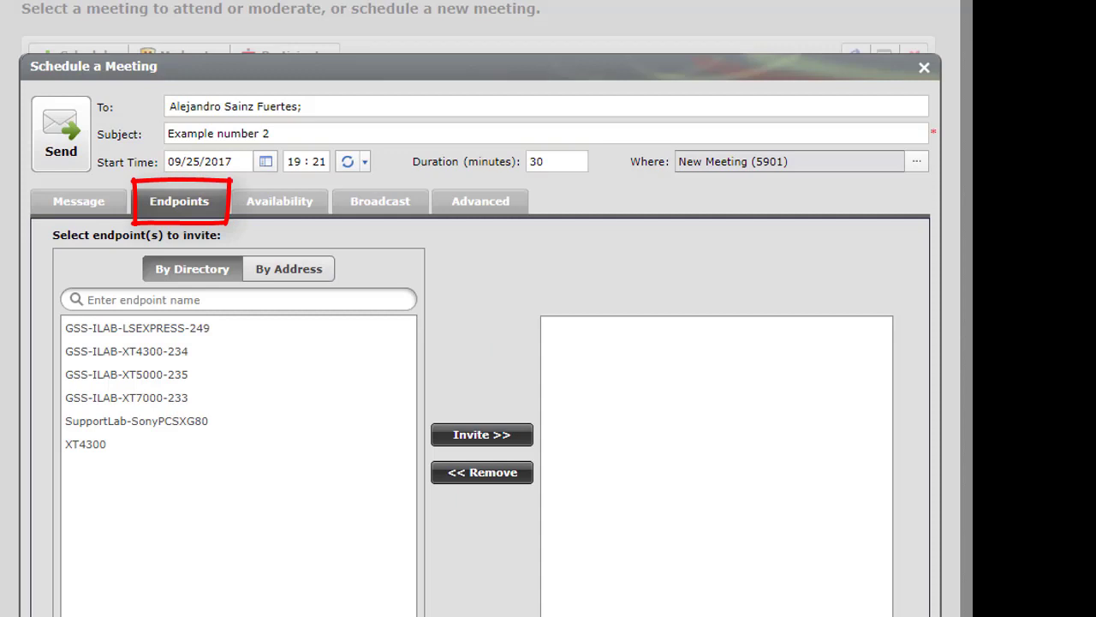
pyautogui.click(85, 443)
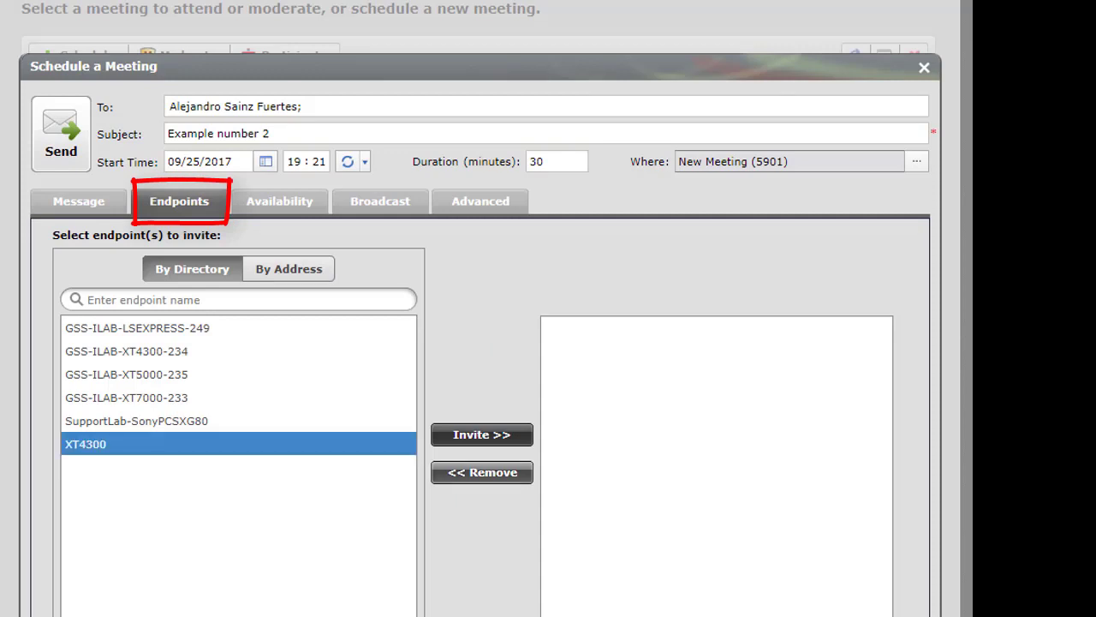
pyautogui.click(482, 434)
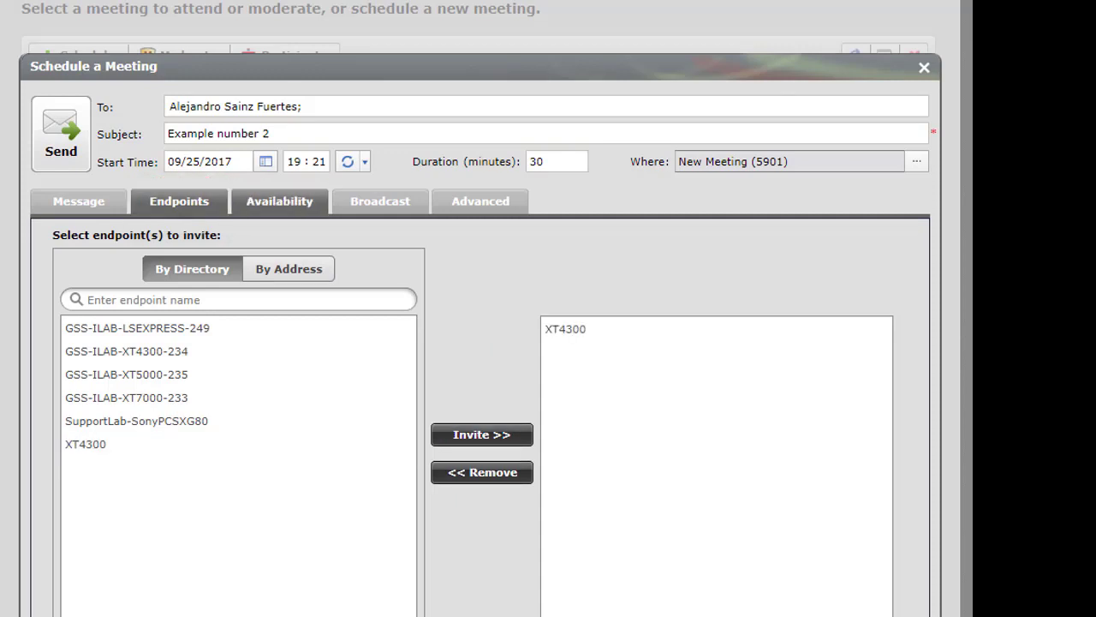
pyautogui.click(279, 200)
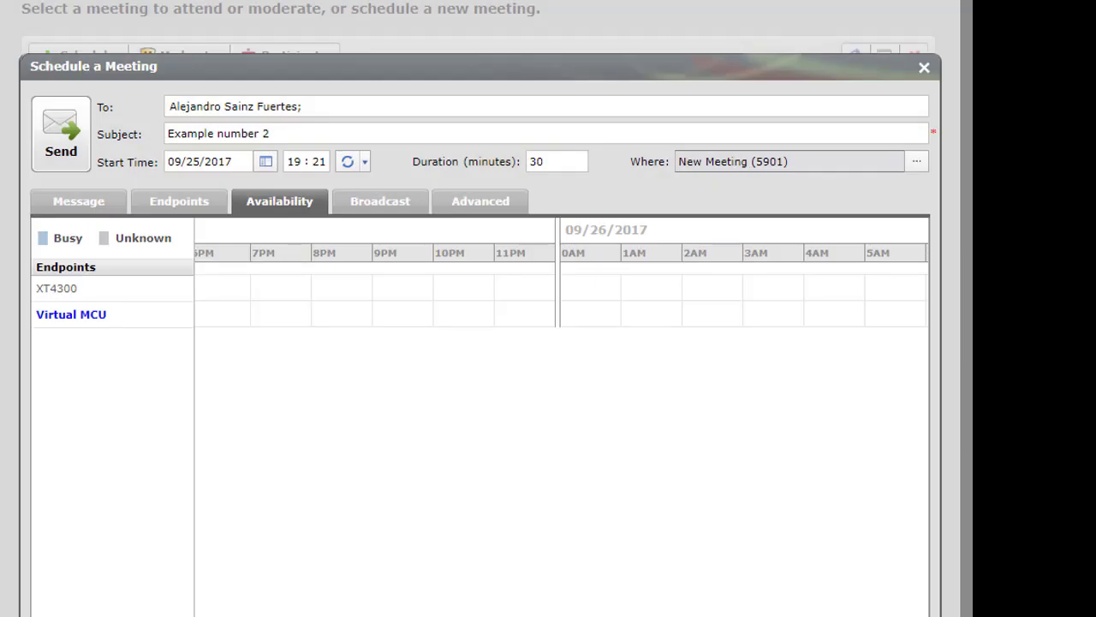
# Review the Broadcast and Advanced settings of Example number 2
pyautogui.click(380, 200)
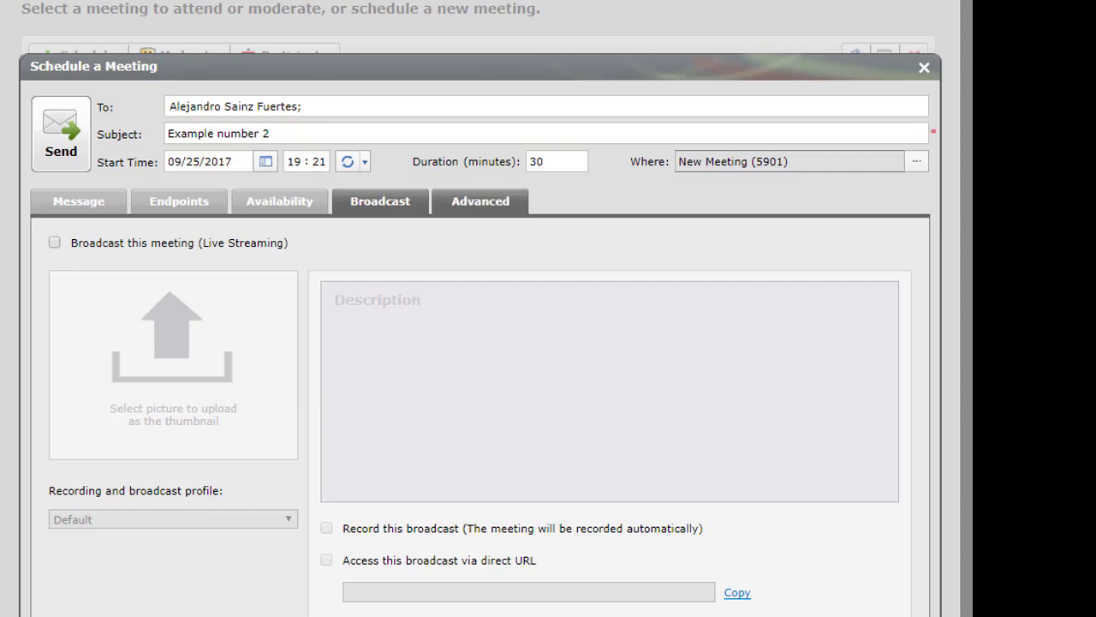
pyautogui.click(481, 200)
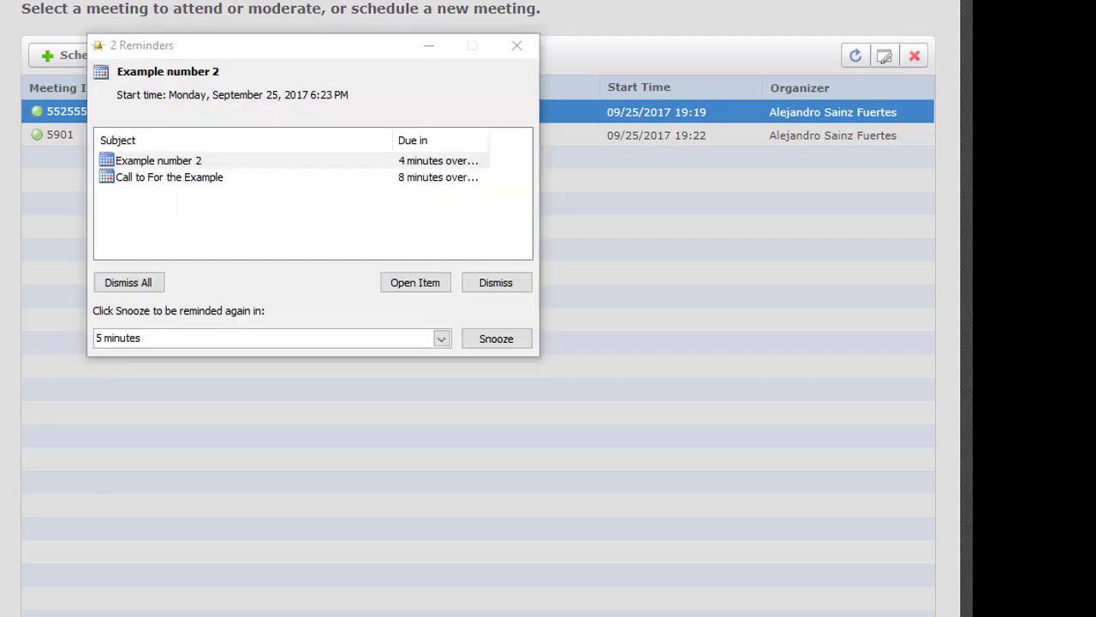
# Move the Outlook Reminders window to the screen centre to show both meeting reminders
pyautogui.moveTo(174, 49); pyautogui.dragTo(306, 86)
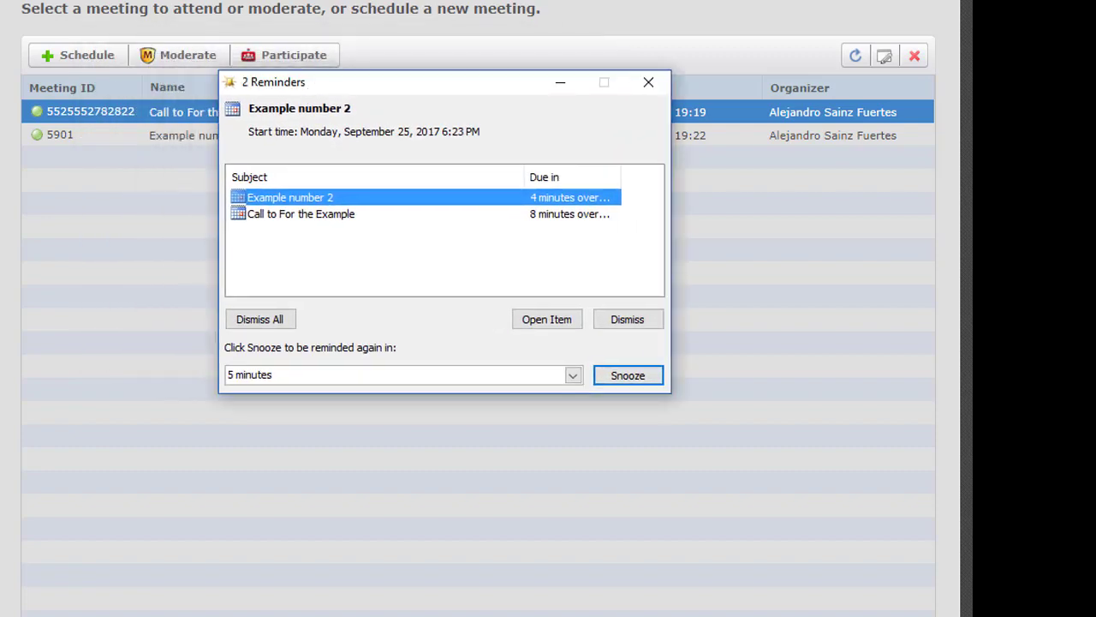